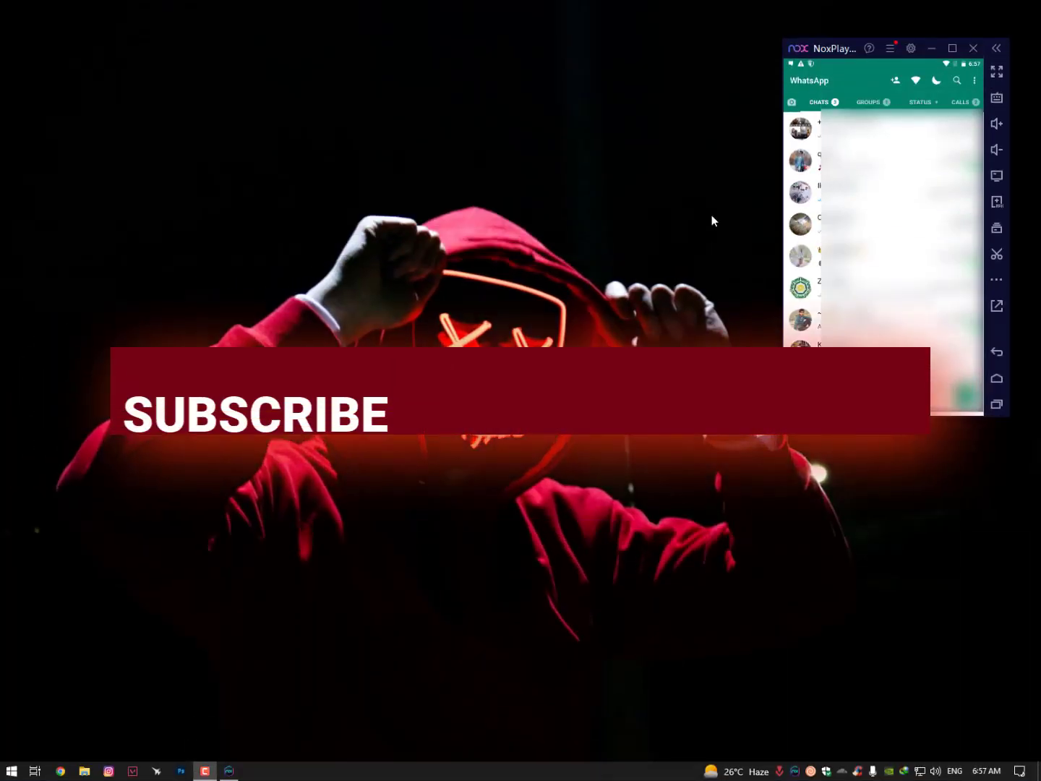
Focus the NoxPlayer window and open a contact's one-to-one chat in WhatsApp
{"action": "left_click", "coordinate": [803, 217]}
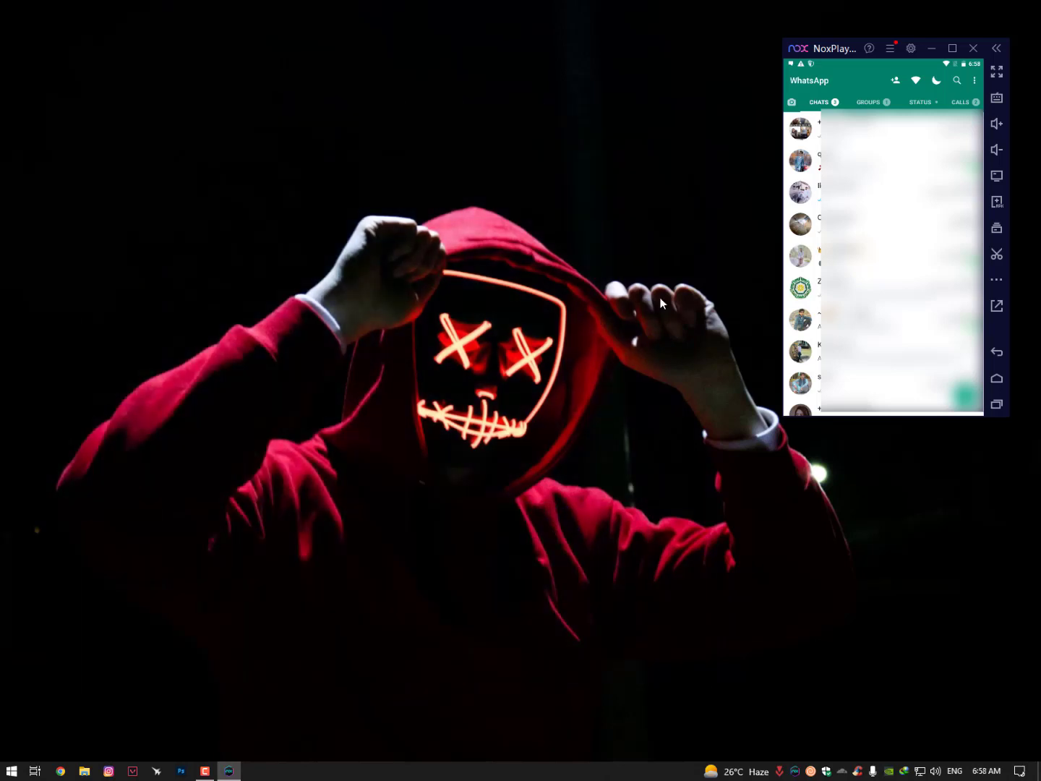
{"action": "left_click", "coordinate": [878, 160]}
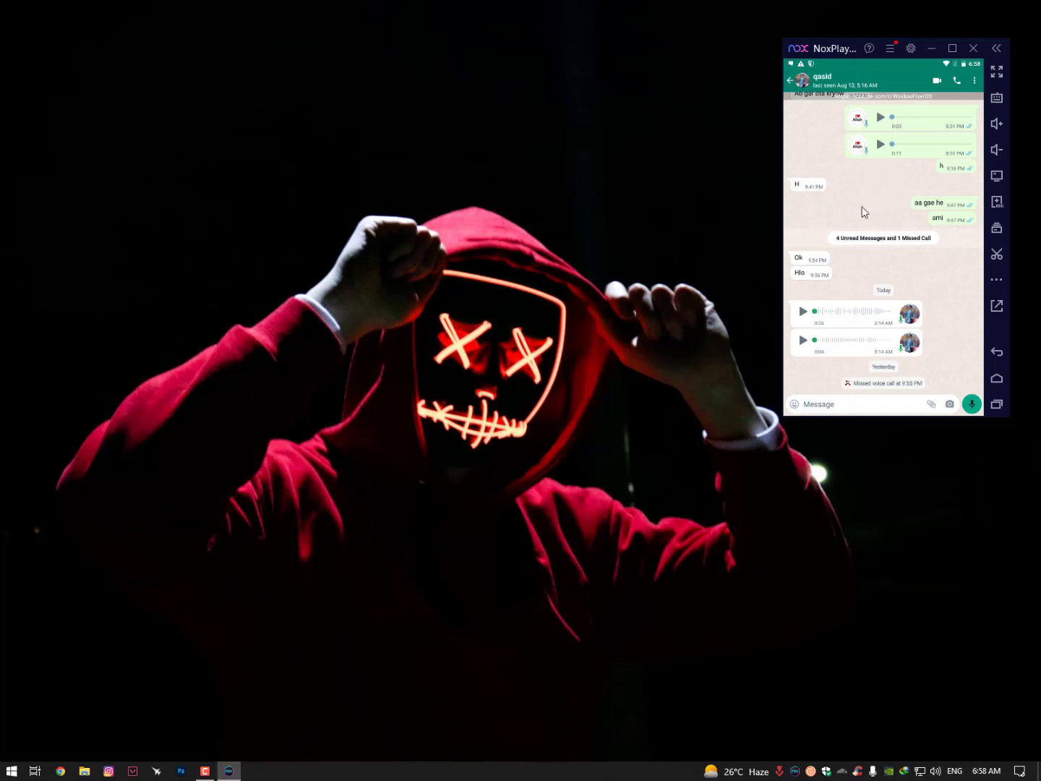
Return to the WhatsApp chat list, view the GROUPS tab and scroll through CALLS history
{"action": "left_click", "coordinate": [793, 85]}
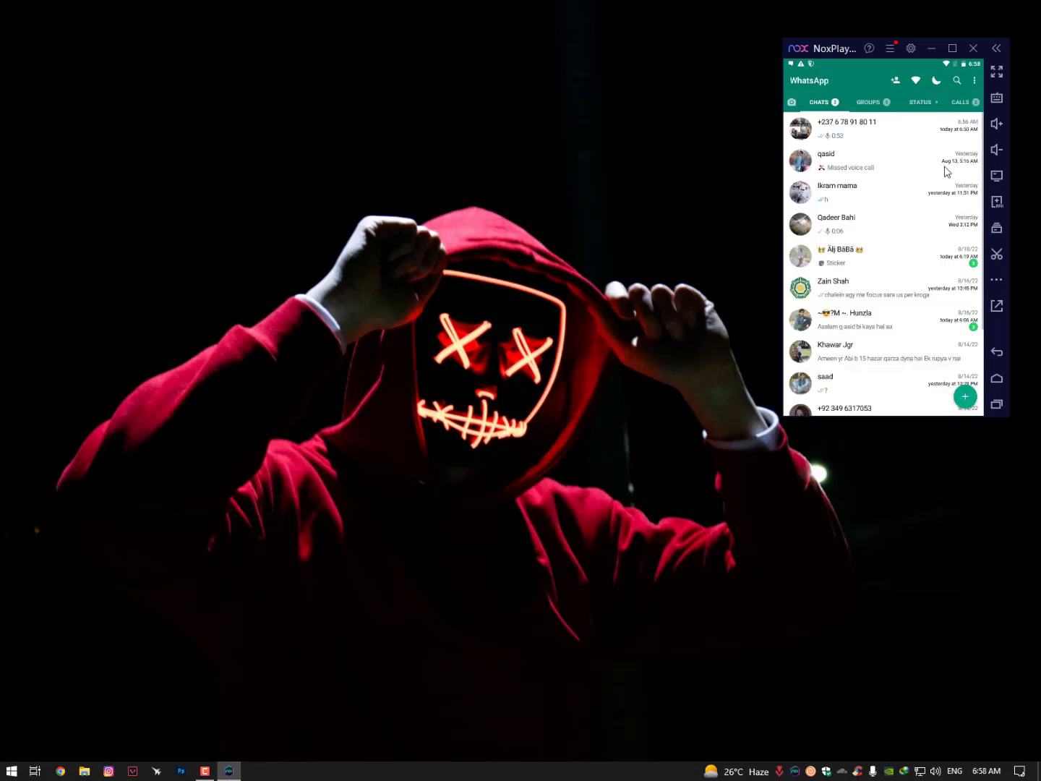
{"action": "left_click_drag", "start_coordinate": [961, 186], "coordinate": [857, 193]}
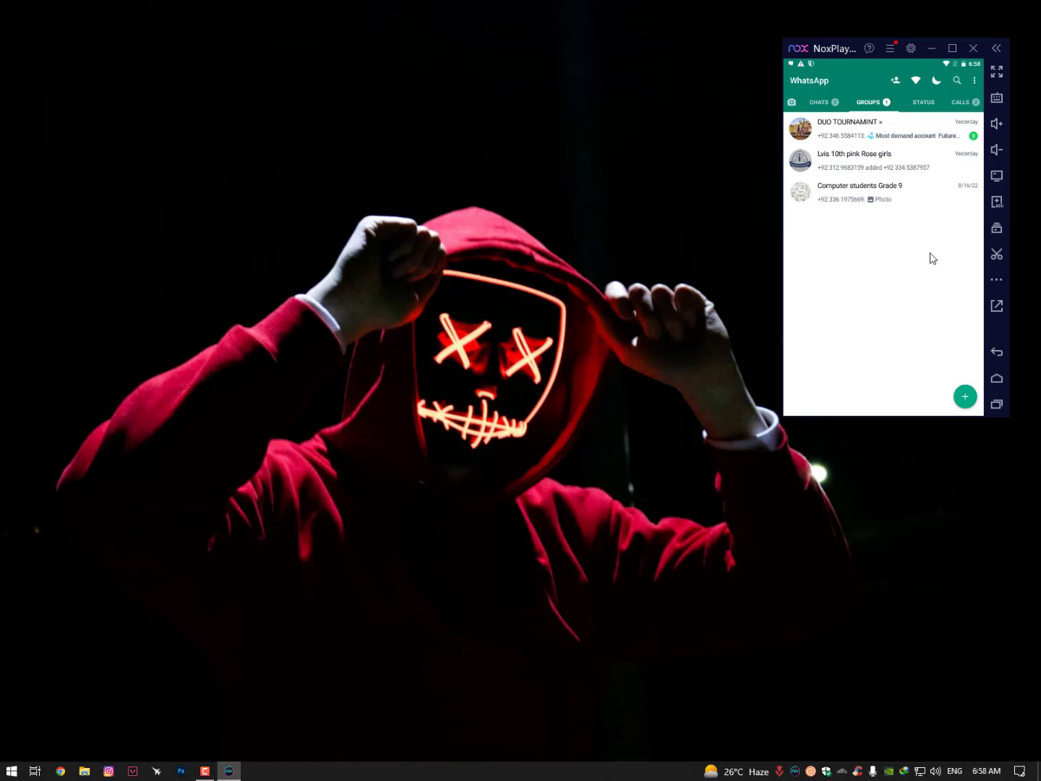
{"action": "left_click", "coordinate": [960, 103]}
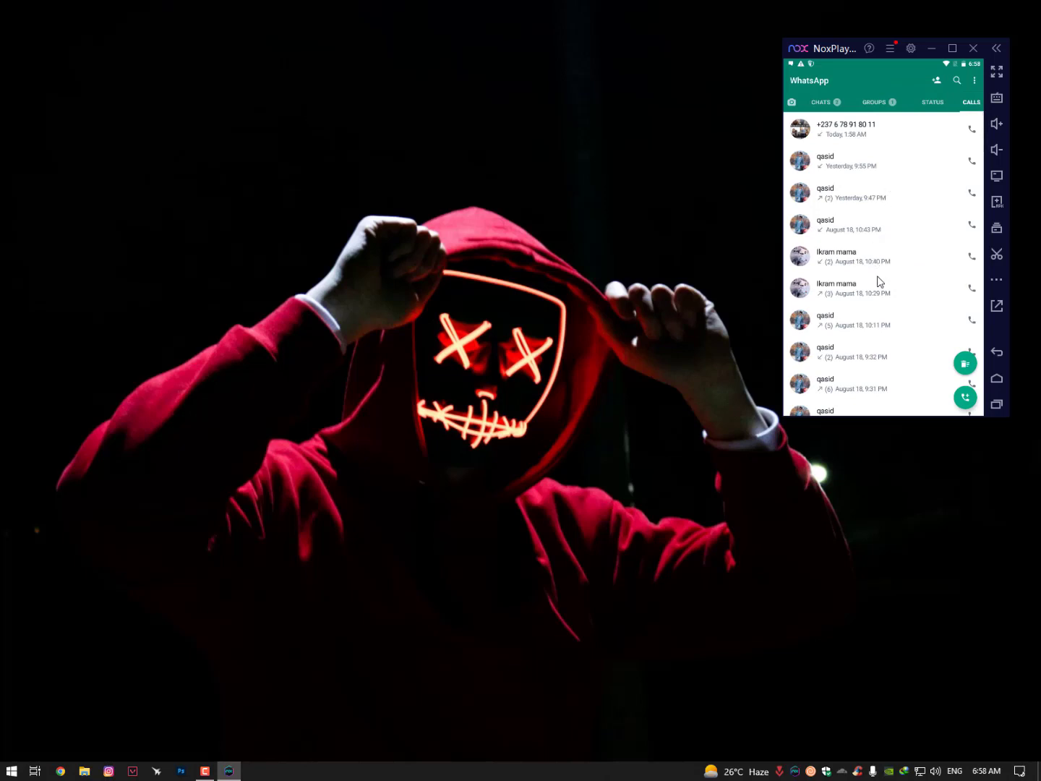
{"action": "scroll", "coordinate": [888, 275], "scroll_direction": "down", "scroll_amount": 1}
{"action": "scroll", "coordinate": [887, 274], "scroll_direction": "down", "scroll_amount": 2}
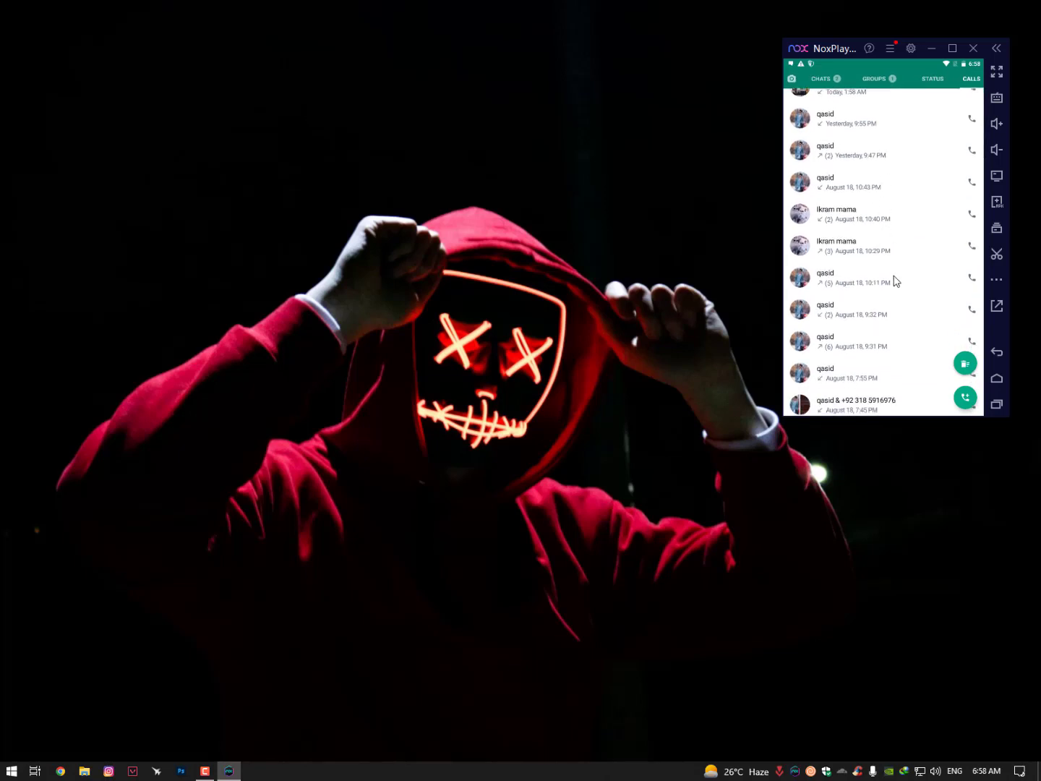
{"action": "scroll", "coordinate": [885, 349], "scroll_direction": "down", "scroll_amount": 2}
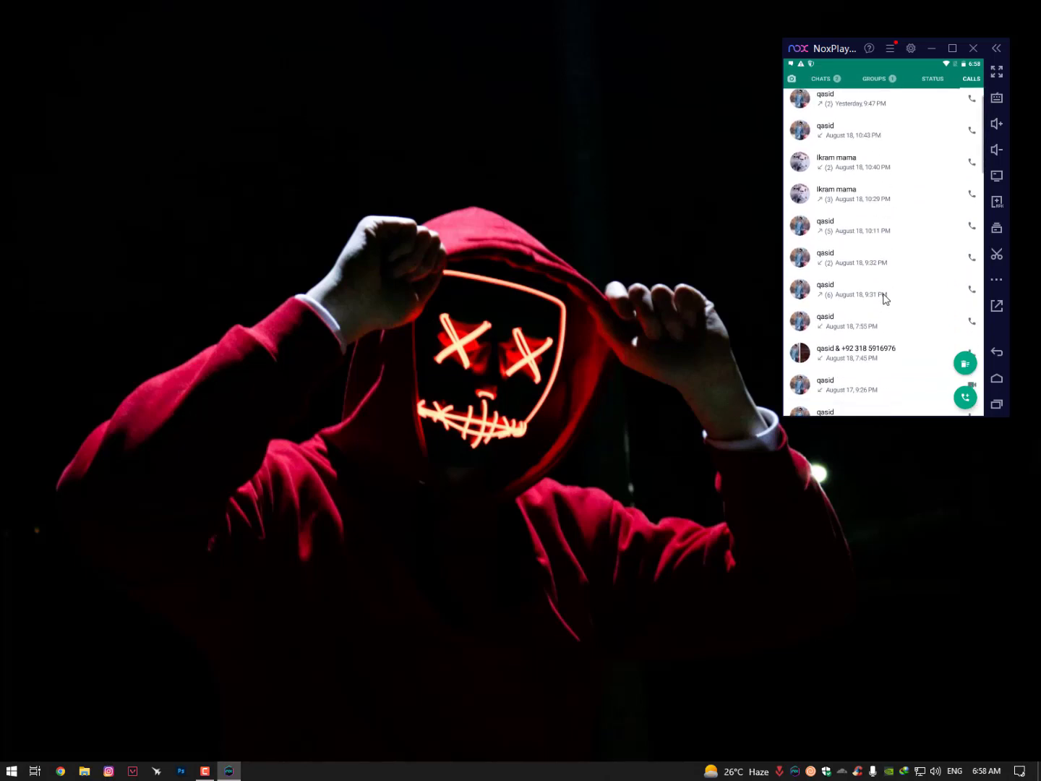
Check the Call info for a group call and another call, return to CHATS and minimize NoxPlayer
{"action": "left_click", "coordinate": [889, 355]}
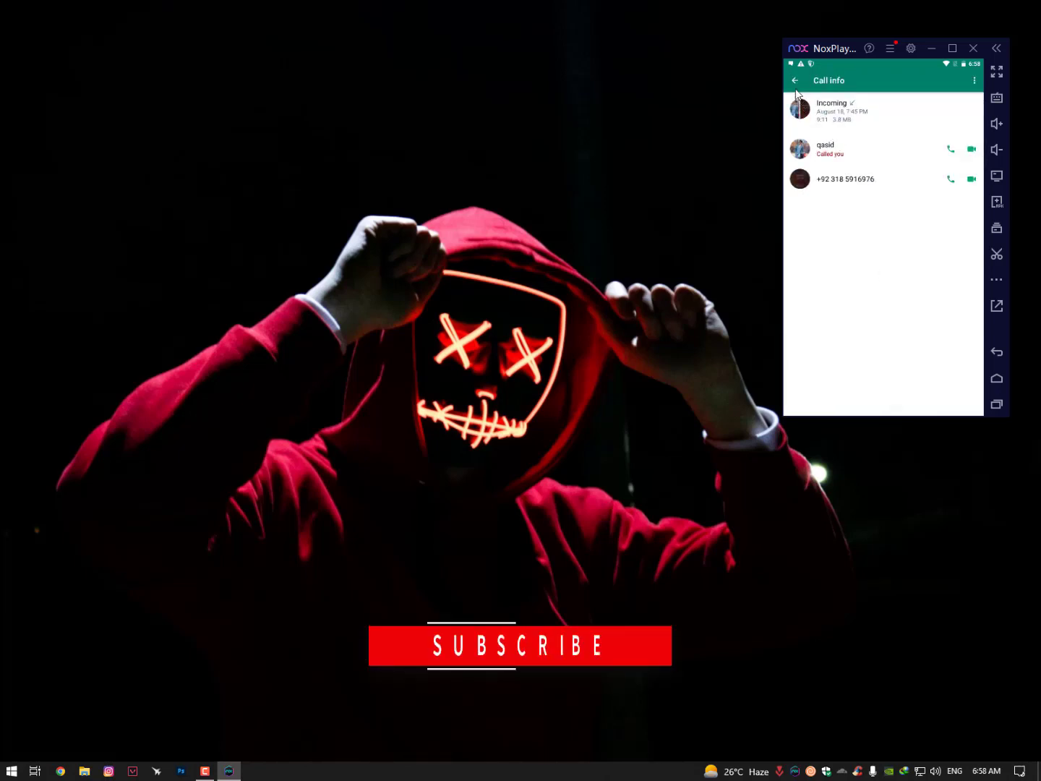
{"action": "key", "text": "Escape"}
{"action": "scroll", "coordinate": [855, 182], "scroll_direction": "up", "scroll_amount": 3}
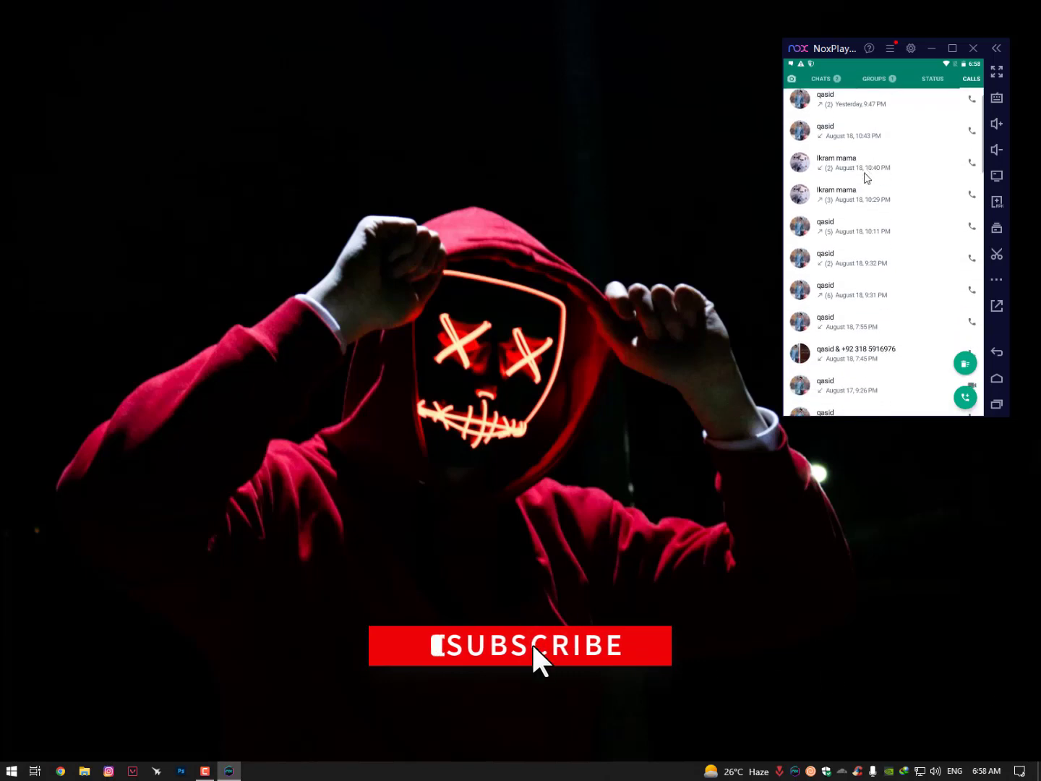
{"action": "mouse_move", "coordinate": [871, 175]}
{"action": "left_mouse_down"}
{"action": "mouse_move", "coordinate": [878, 197]}
{"action": "mouse_move", "coordinate": [869, 195]}
{"action": "left_mouse_up"}
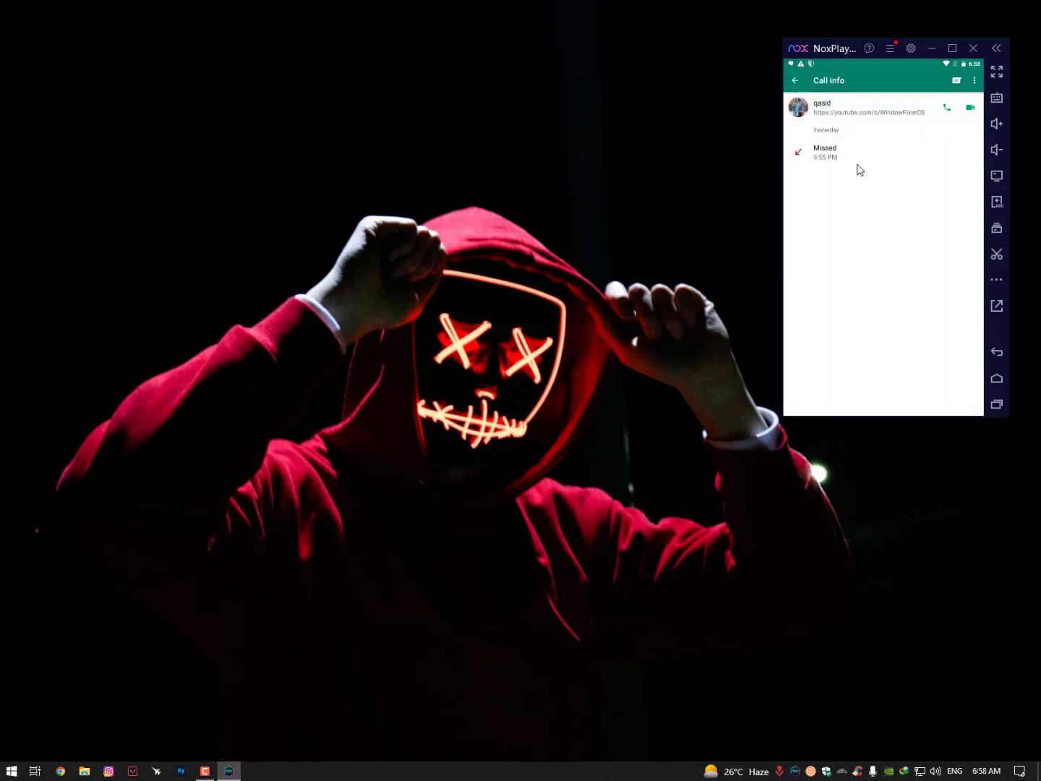
{"action": "left_click", "coordinate": [790, 84]}
{"action": "left_click", "coordinate": [850, 226]}
{"action": "left_click", "coordinate": [798, 85]}
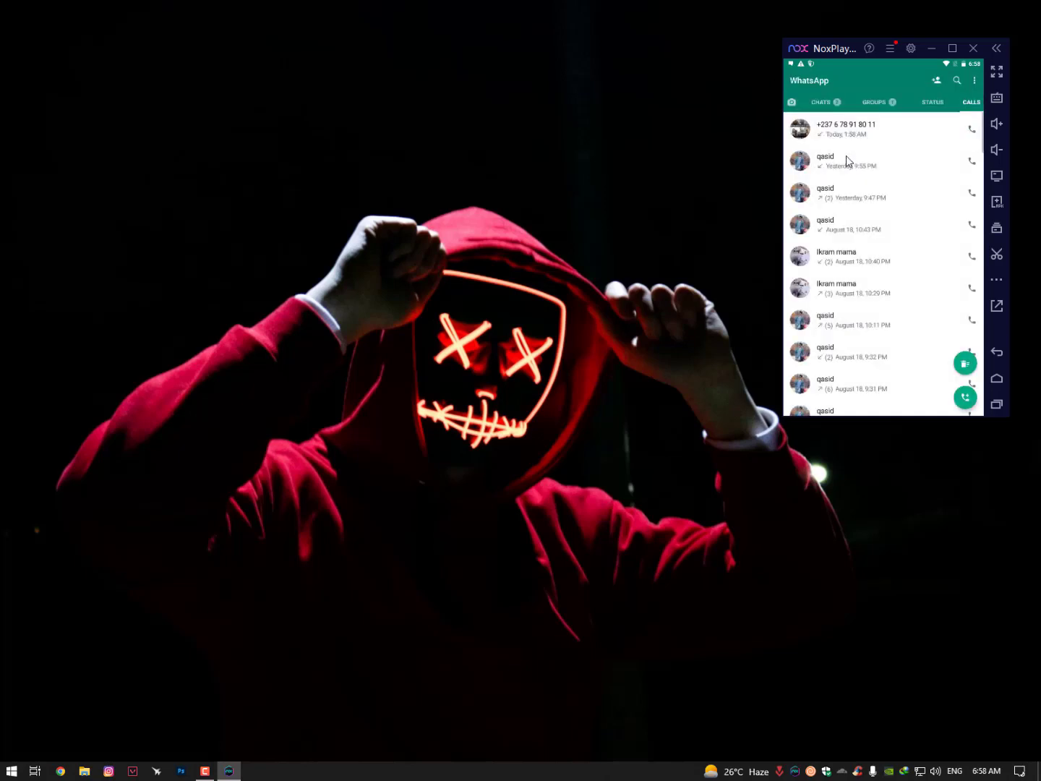
{"action": "left_click", "coordinate": [824, 105]}
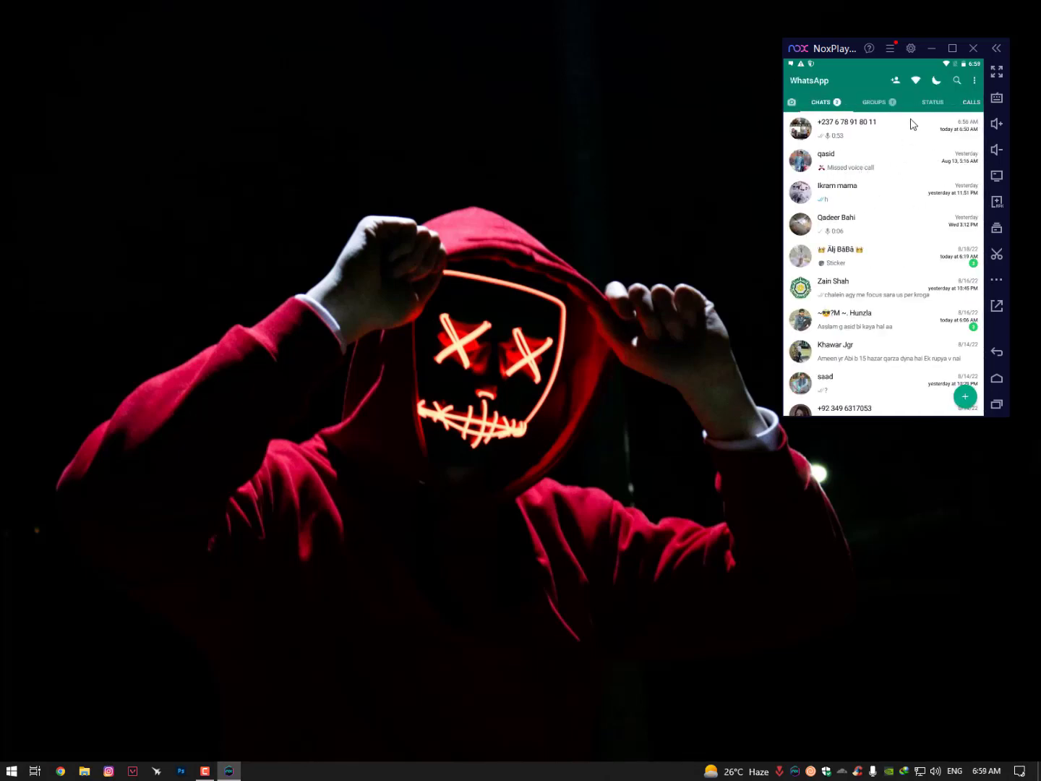
{"action": "left_click", "coordinate": [932, 48]}
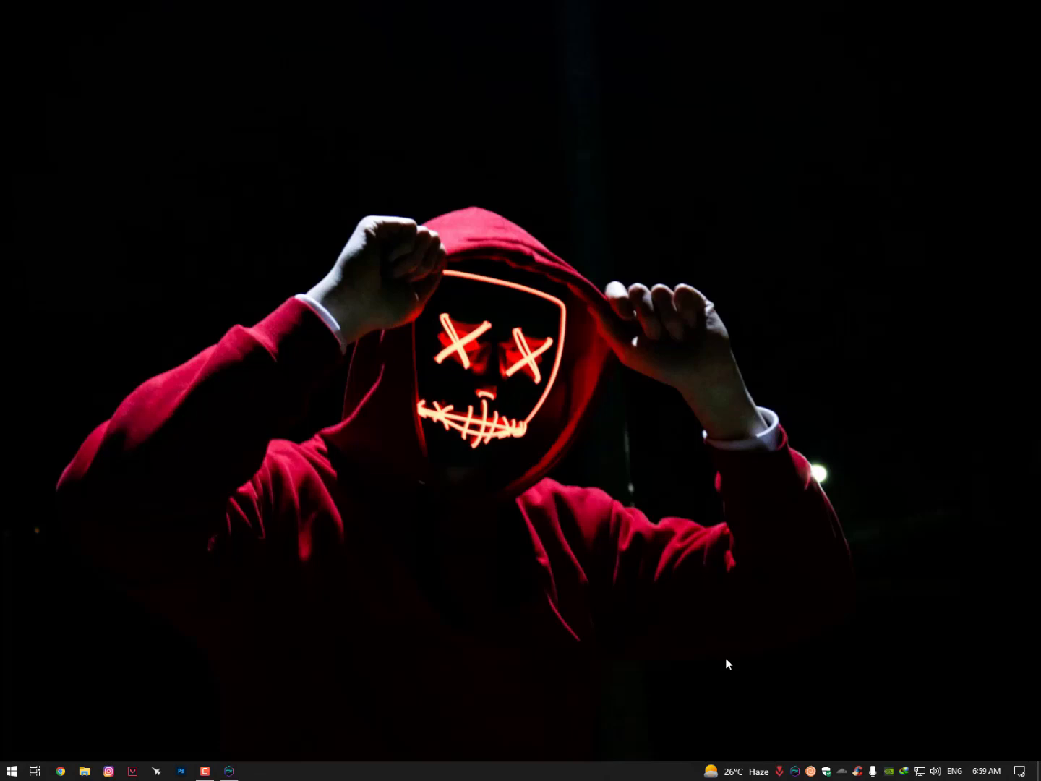
{"action": "left_click", "coordinate": [842, 772]}
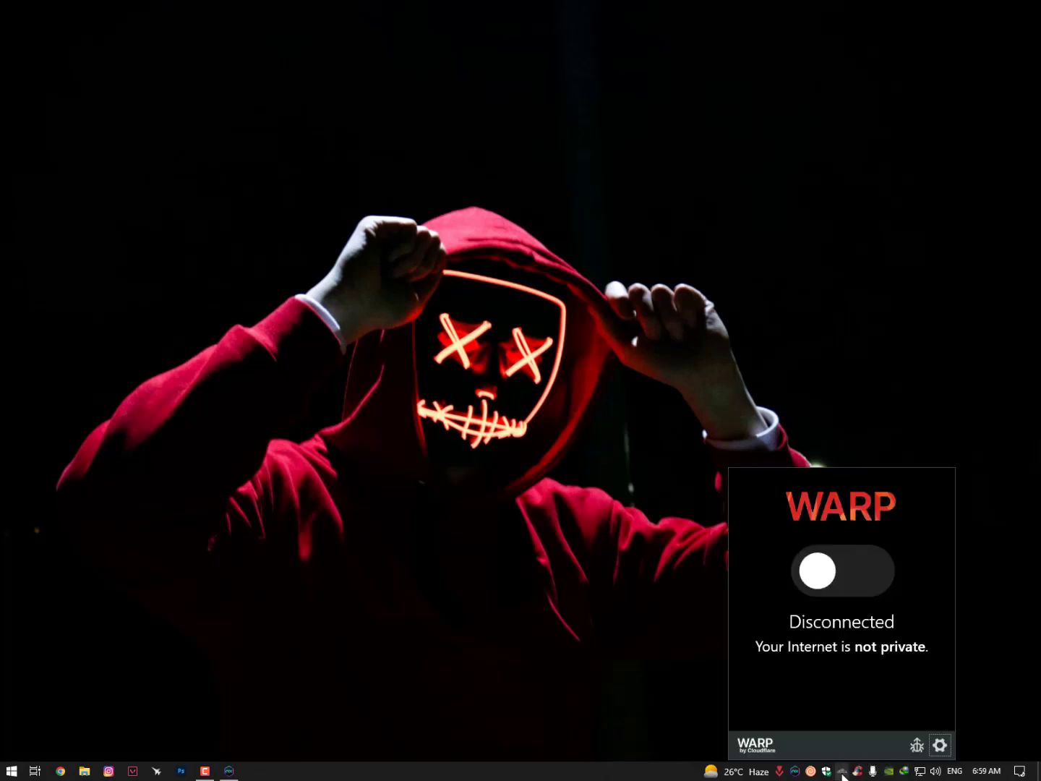
{"action": "left_click", "coordinate": [640, 632]}
Load the Cloudflare 1.1.1.1 website in Chrome and scroll through its WARP download options
{"action": "left_click", "coordinate": [65, 771]}
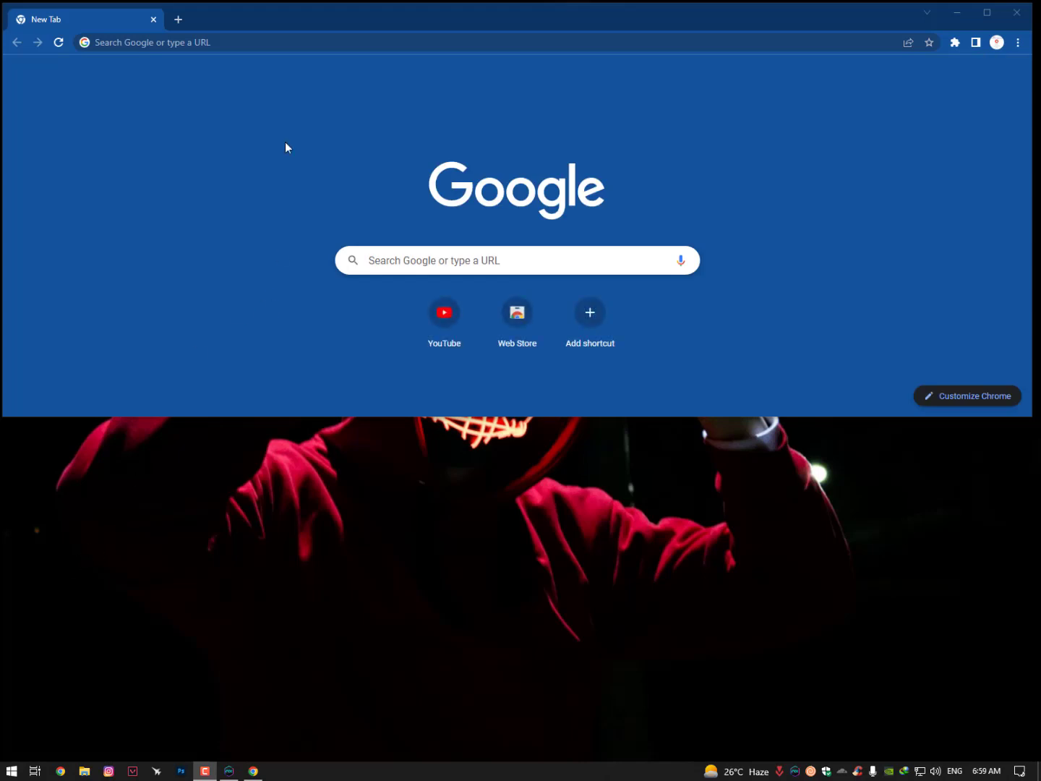
{"action": "left_click", "coordinate": [271, 42]}
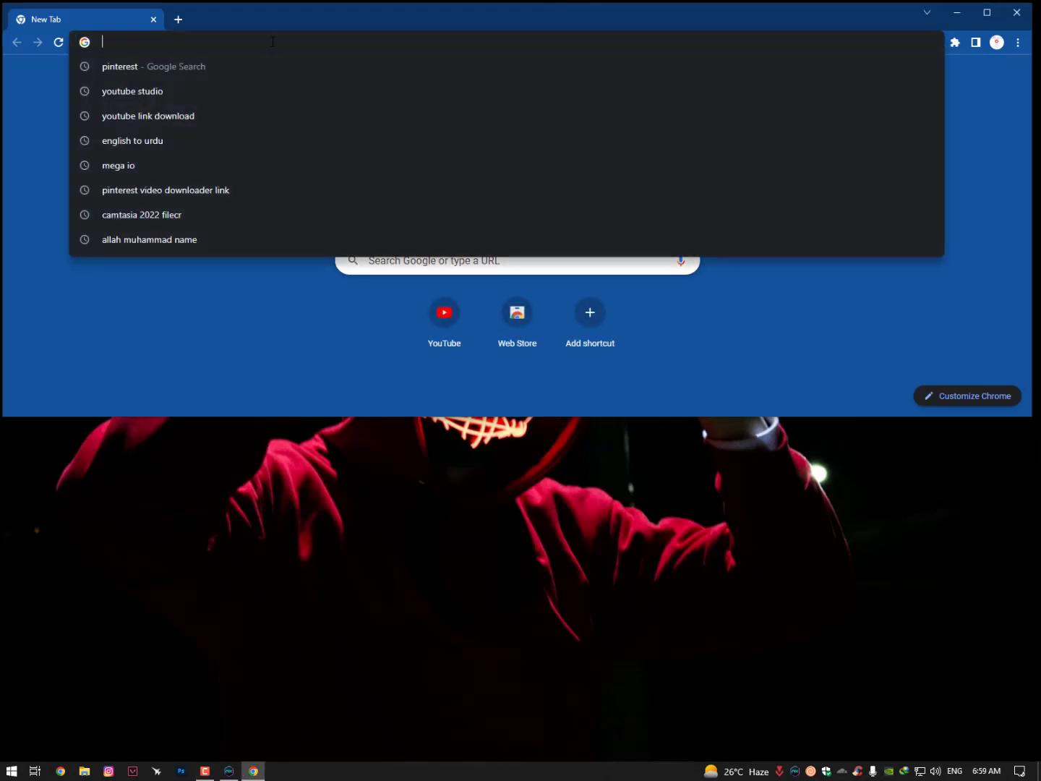
{"action": "type", "text": "1.1."}
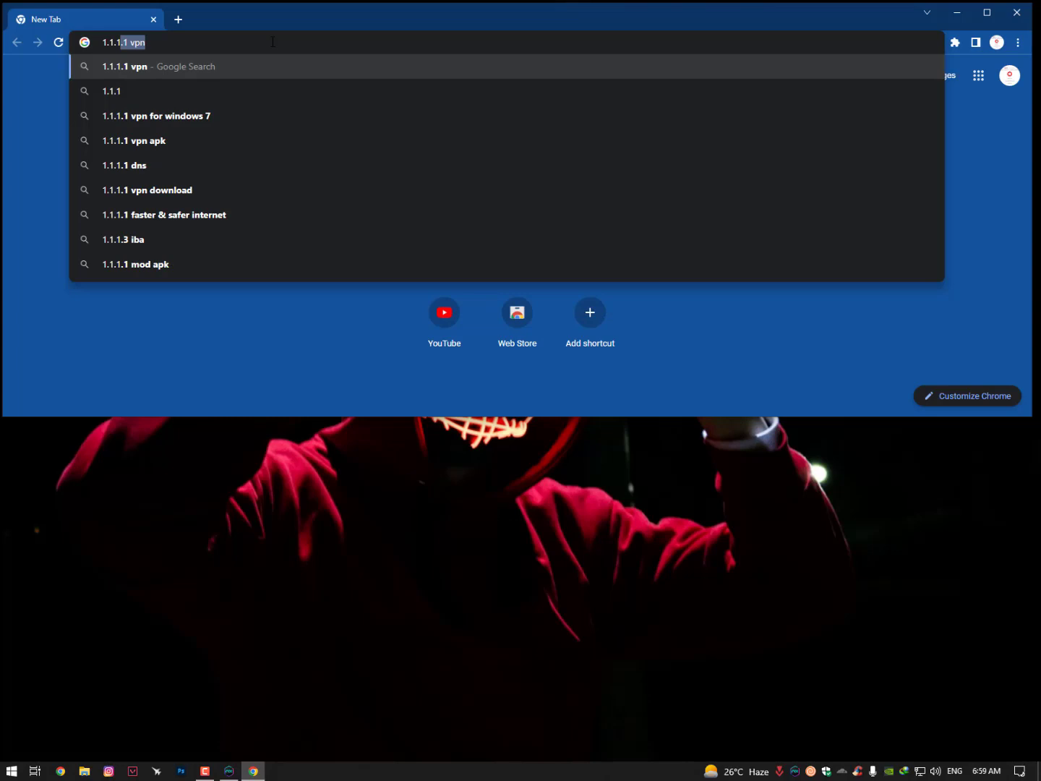
{"action": "type", "text": "1"}
{"action": "key", "text": "Return"}
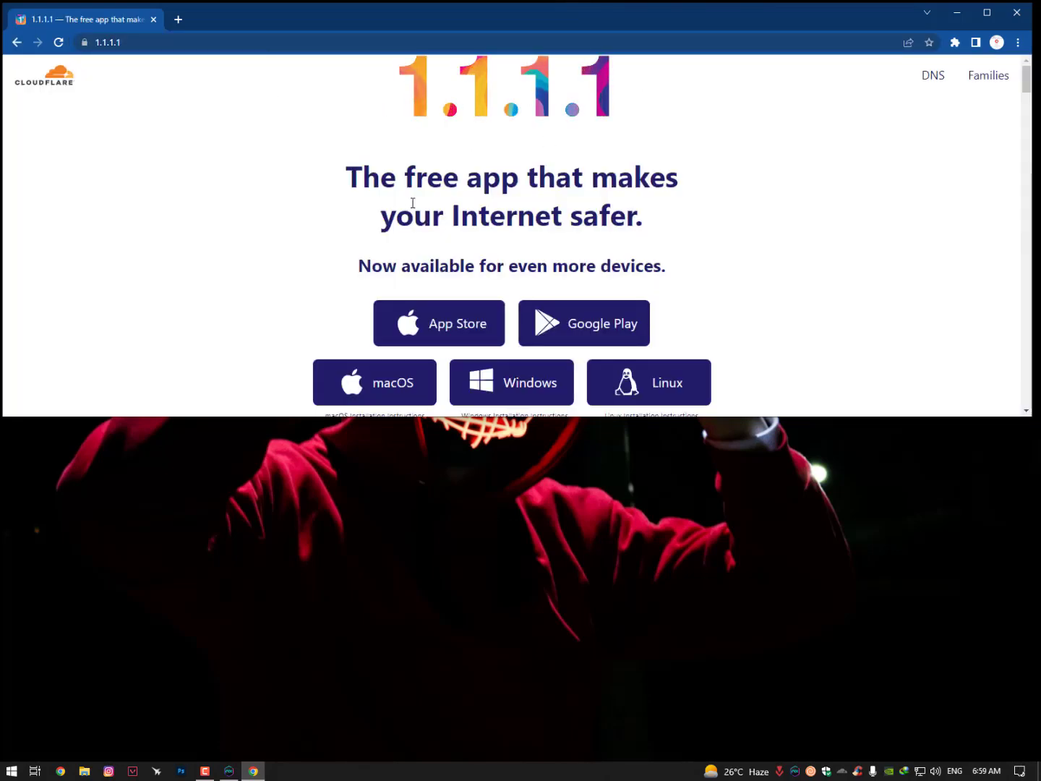
{"action": "left_click_drag", "start_coordinate": [341, 185], "coordinate": [675, 241]}
{"action": "scroll", "coordinate": [647, 237], "scroll_direction": "down", "scroll_amount": 4}
{"action": "scroll", "coordinate": [367, 292], "scroll_direction": "up", "scroll_amount": 3}
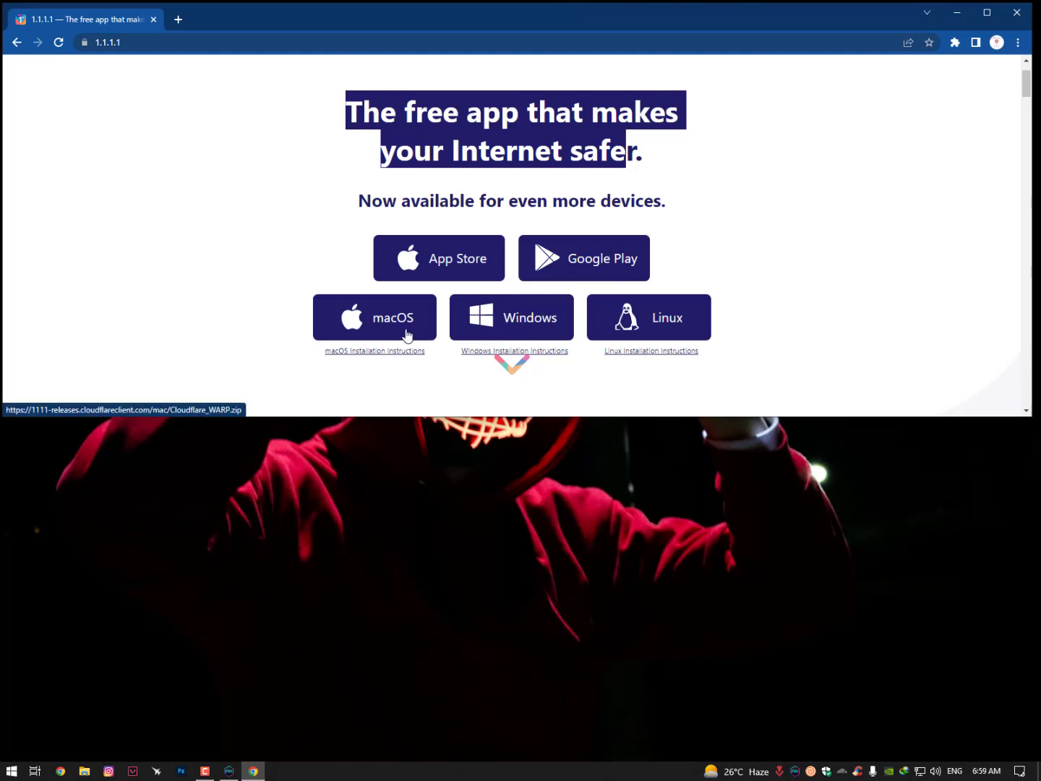
{"action": "scroll", "coordinate": [615, 333], "scroll_direction": "down", "scroll_amount": 1}
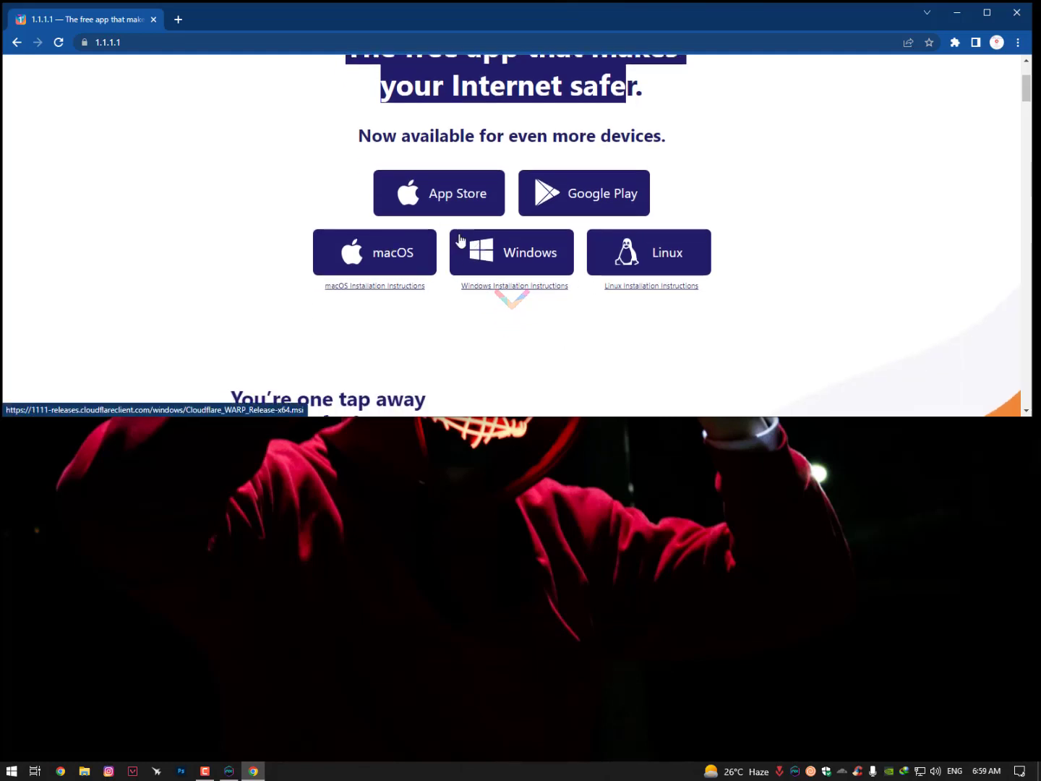
{"action": "scroll", "coordinate": [521, 275], "scroll_direction": "down", "scroll_amount": 3}
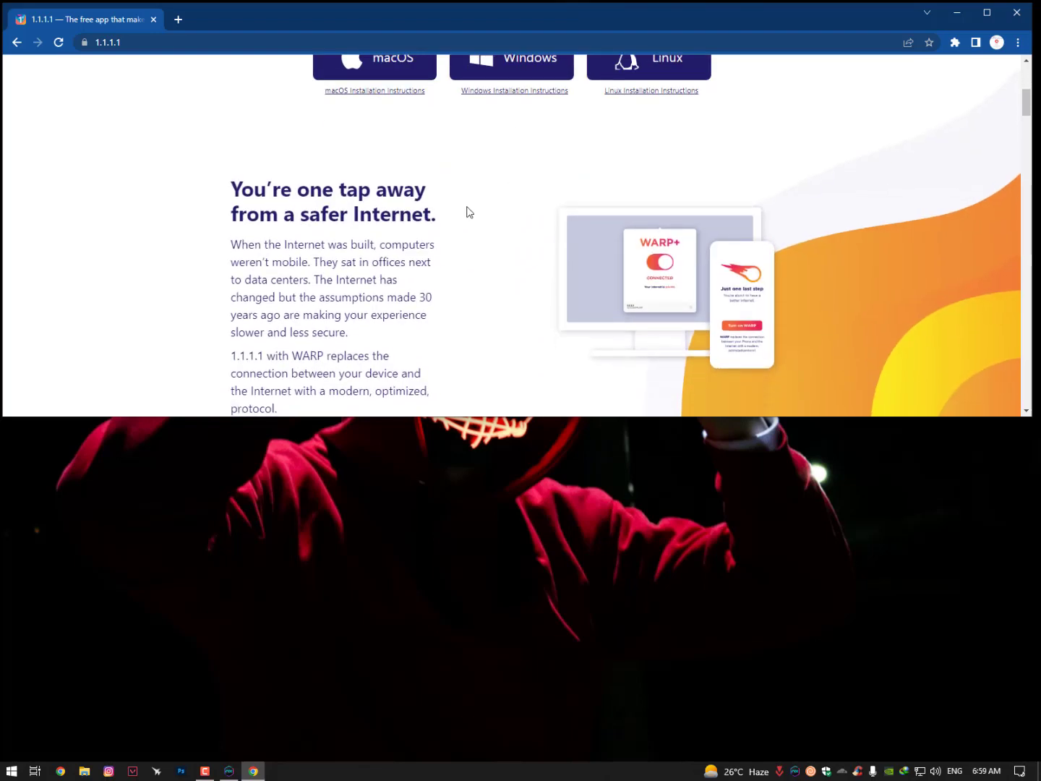
{"action": "scroll", "coordinate": [463, 238], "scroll_direction": "down", "scroll_amount": 5}
{"action": "scroll", "coordinate": [472, 268], "scroll_direction": "up", "scroll_amount": 8}
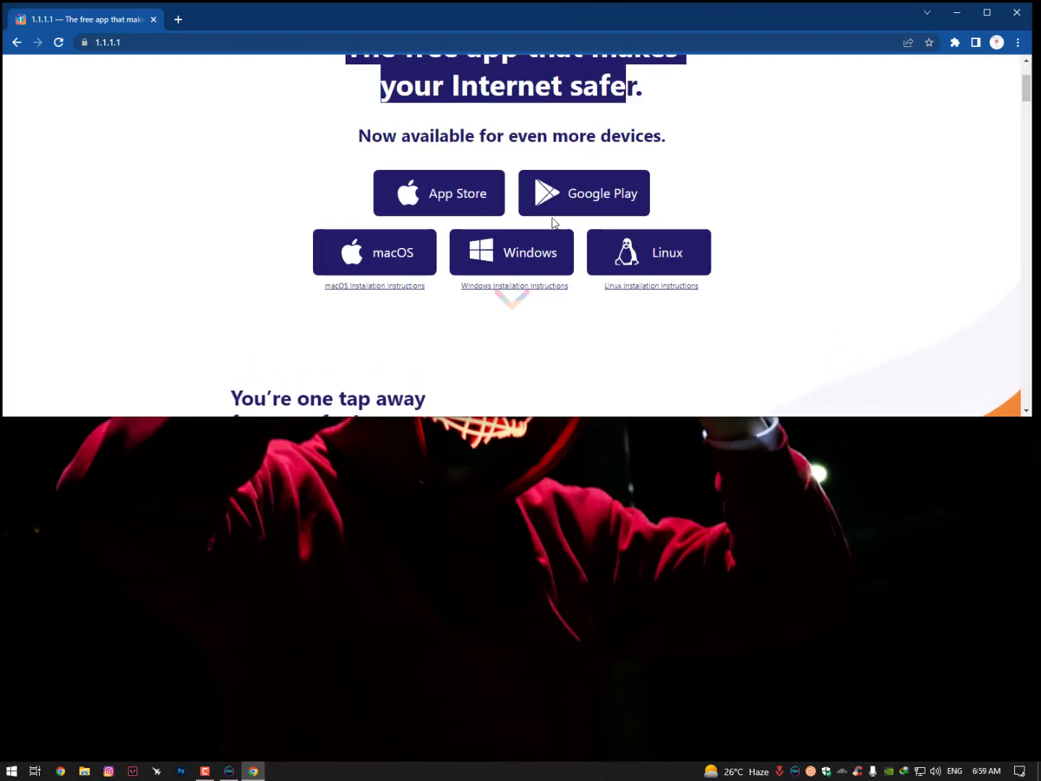
Open the App Store Preview for 1.1.1.1: Faster Internet and highlight its iPhone-only availability notice
{"action": "left_click", "coordinate": [430, 197]}
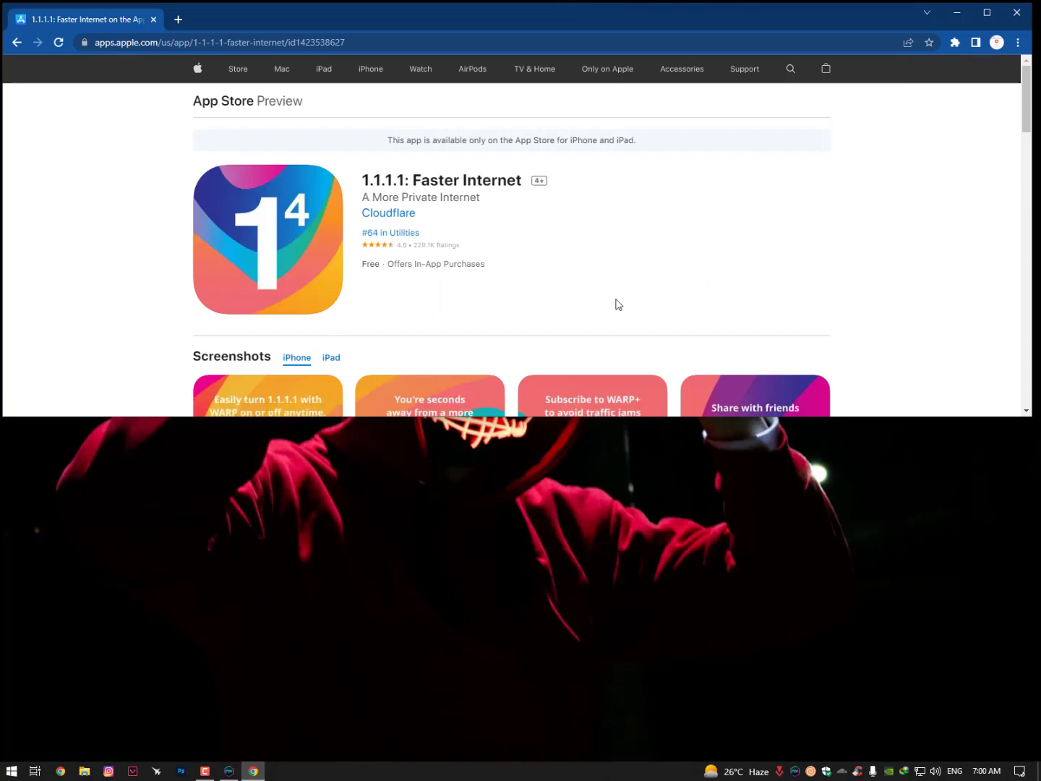
{"action": "scroll", "coordinate": [616, 299], "scroll_direction": "down", "scroll_amount": 8}
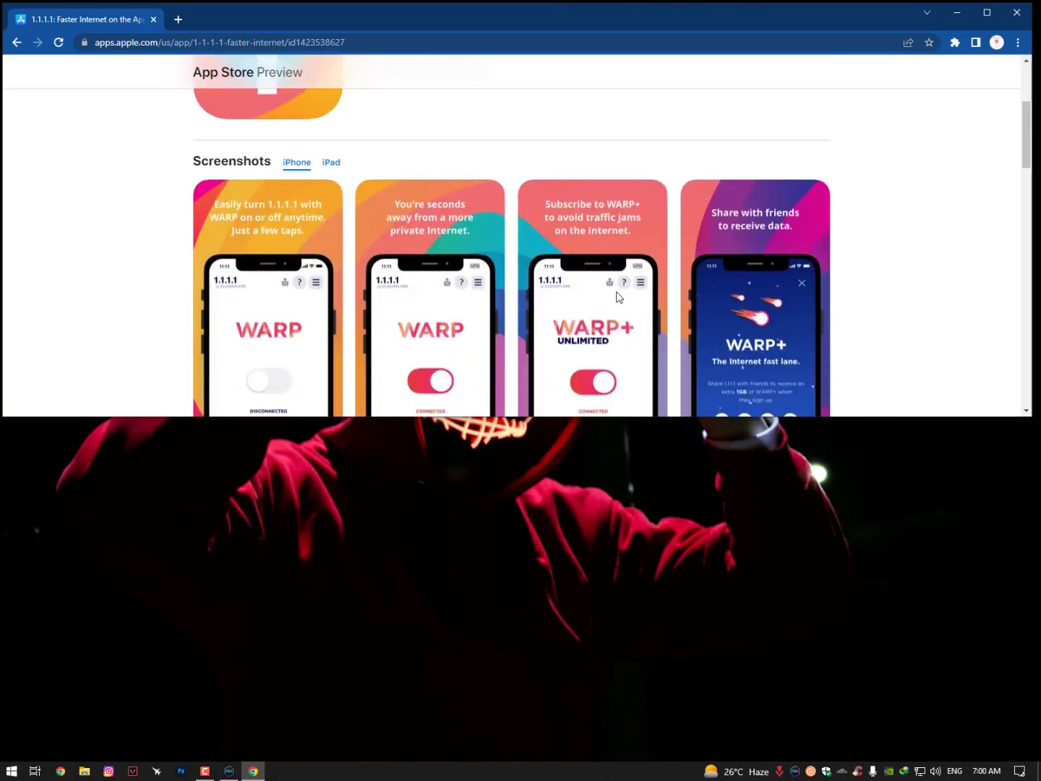
{"action": "scroll", "coordinate": [618, 296], "scroll_direction": "up", "scroll_amount": 7}
{"action": "scroll", "coordinate": [618, 296], "scroll_direction": "up", "scroll_amount": 2}
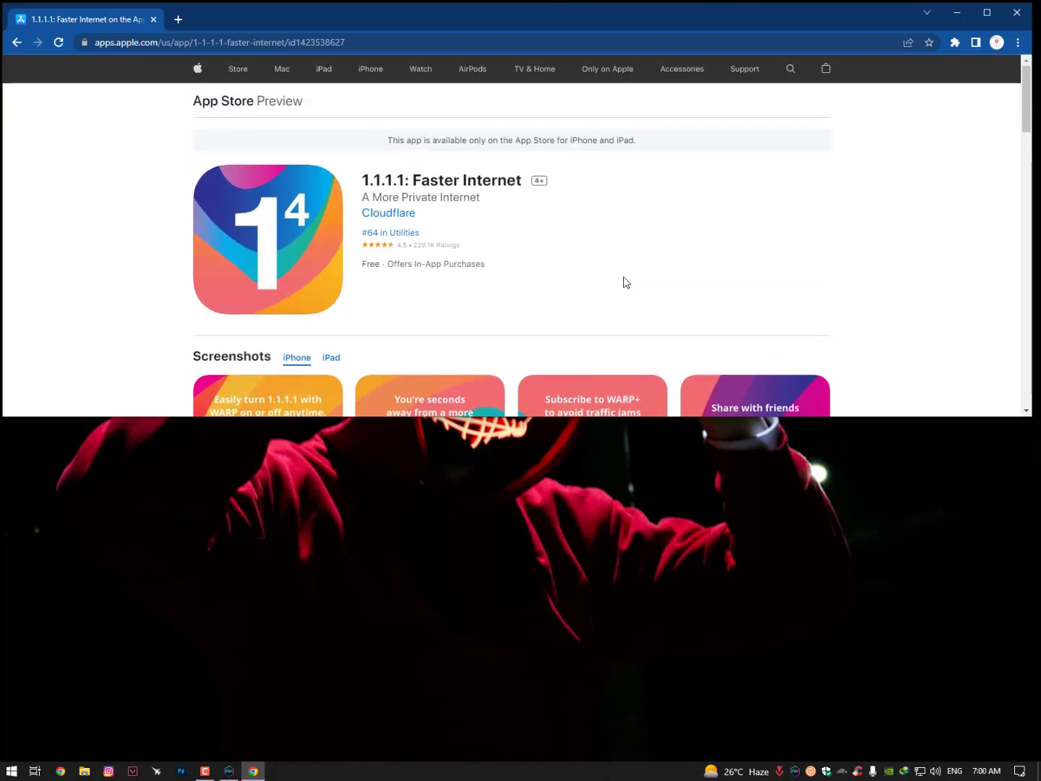
{"action": "left_click_drag", "start_coordinate": [376, 141], "coordinate": [636, 239]}
Close Chrome and switch Cloudflare WARP on from its tray panel so it connects
{"action": "left_click", "coordinate": [636, 239]}
{"action": "left_click", "coordinate": [1015, 15]}
{"action": "left_click", "coordinate": [842, 771]}
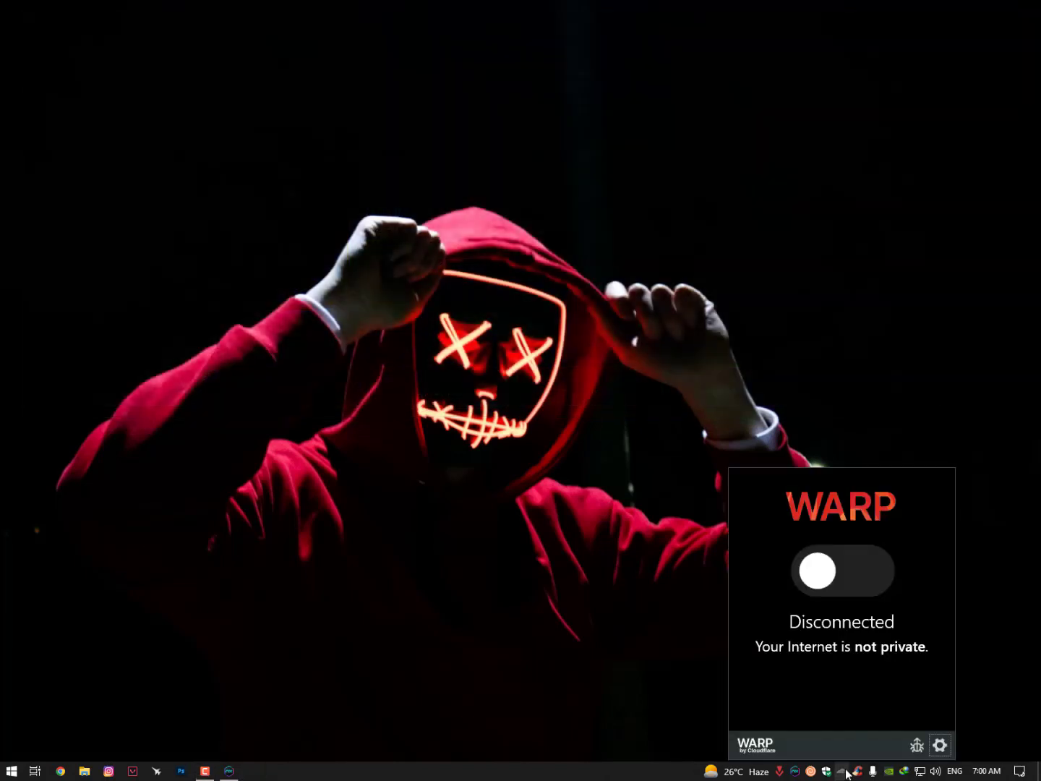
{"action": "left_click", "coordinate": [831, 578]}
Open the WARP settings gear menu, dismiss it, and open it once more
{"action": "left_click", "coordinate": [939, 746]}
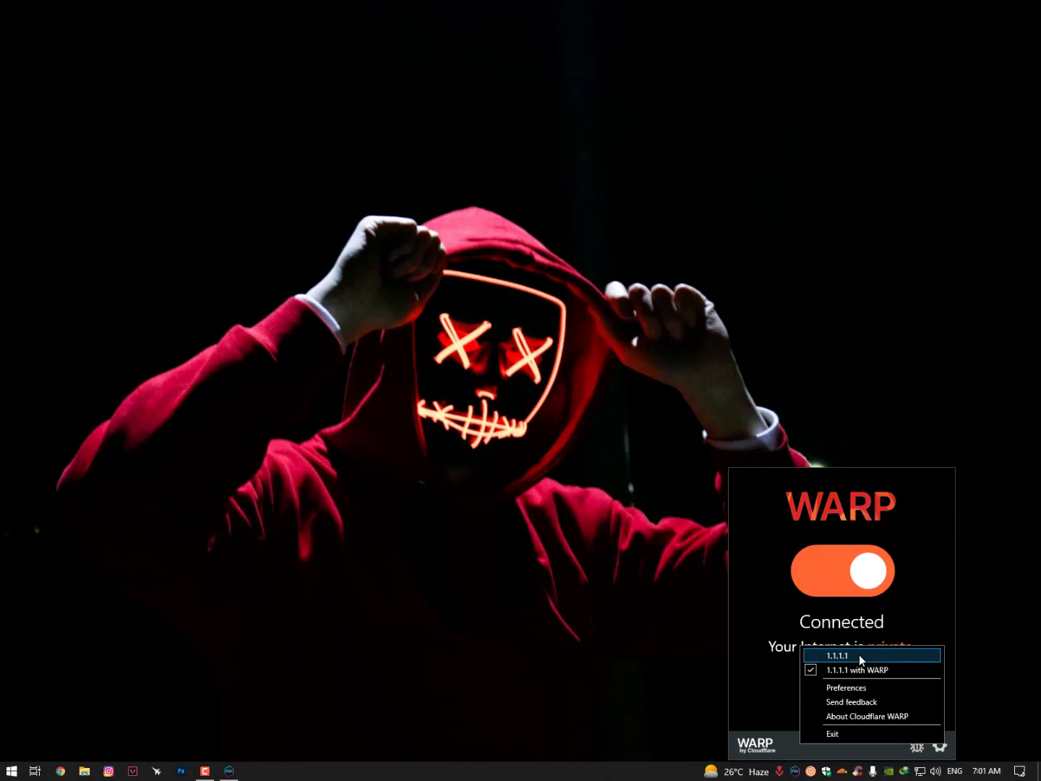
{"action": "left_click", "coordinate": [741, 643]}
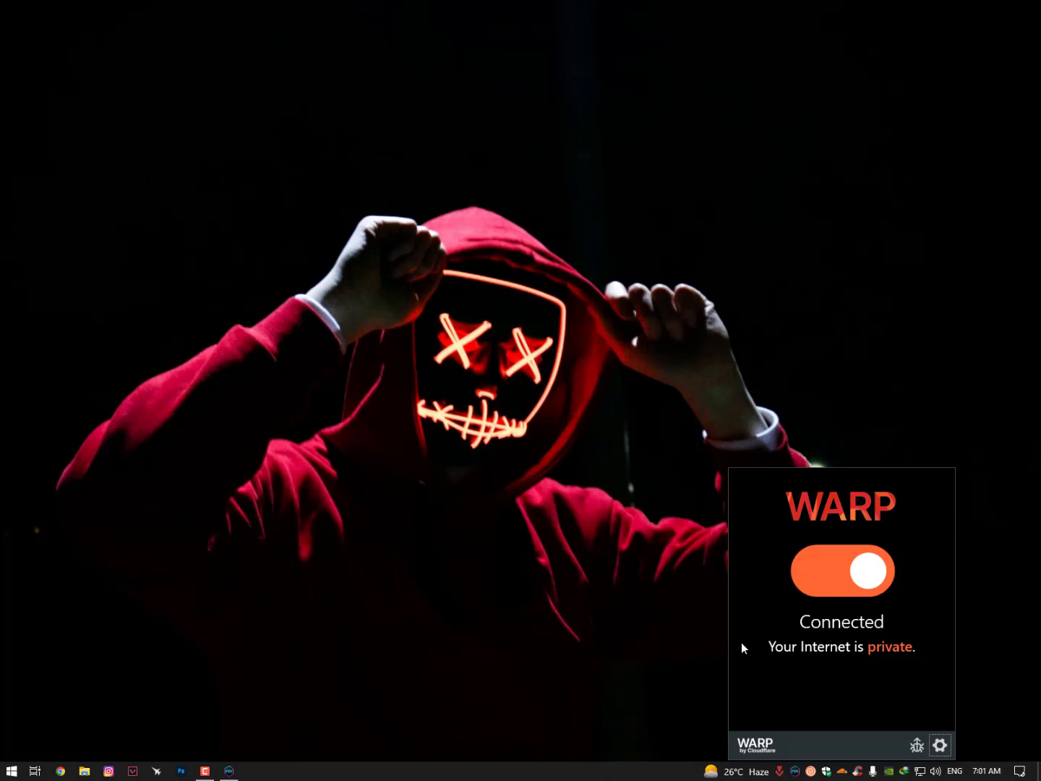
{"action": "left_click", "coordinate": [940, 745]}
Dismiss the WARP panel, open a new Chrome window and go to whatismyip.com
{"action": "left_click", "coordinate": [251, 723]}
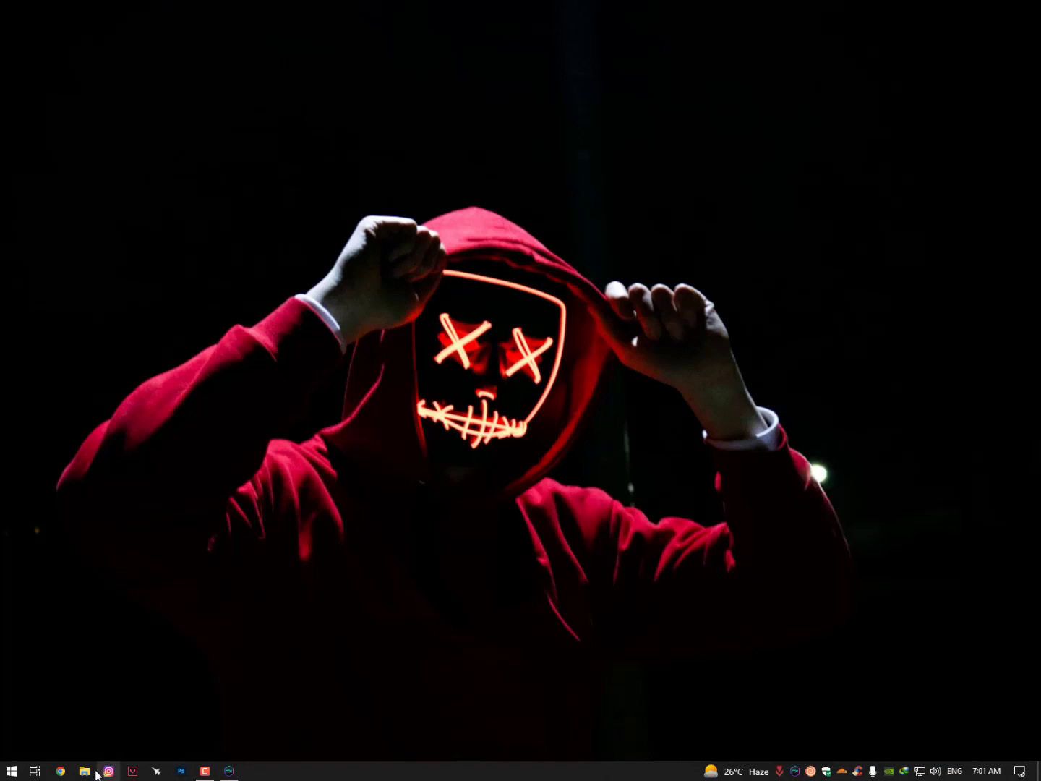
{"action": "left_click", "coordinate": [60, 770]}
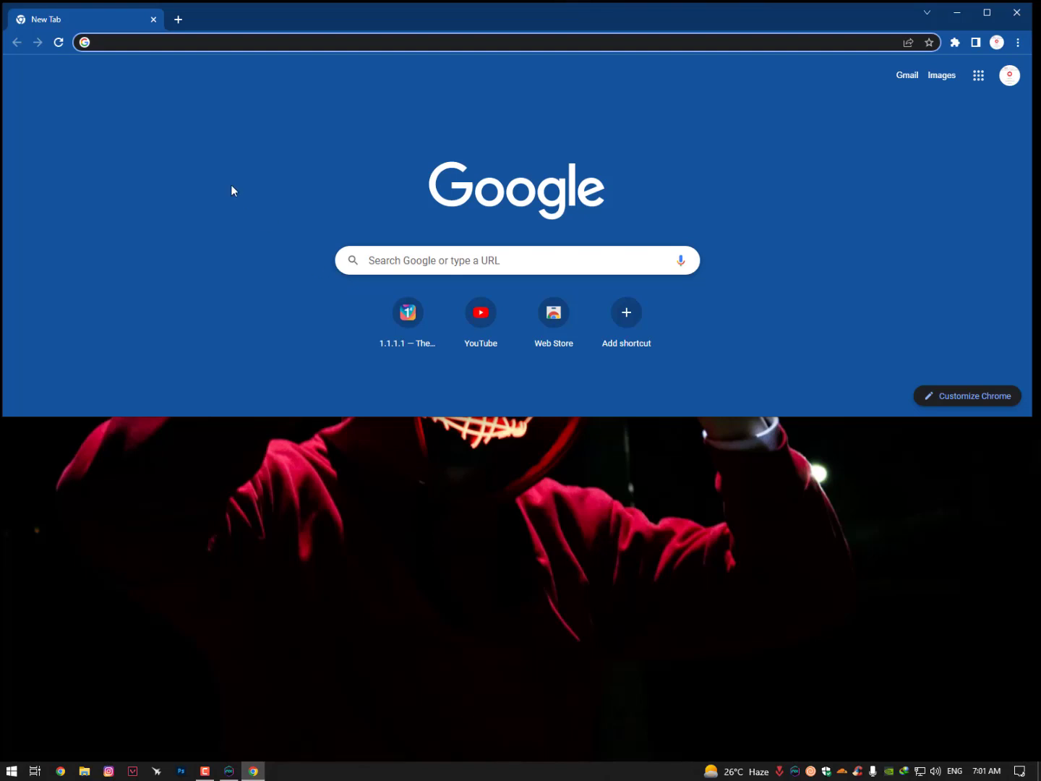
{"action": "type", "text": "win"}
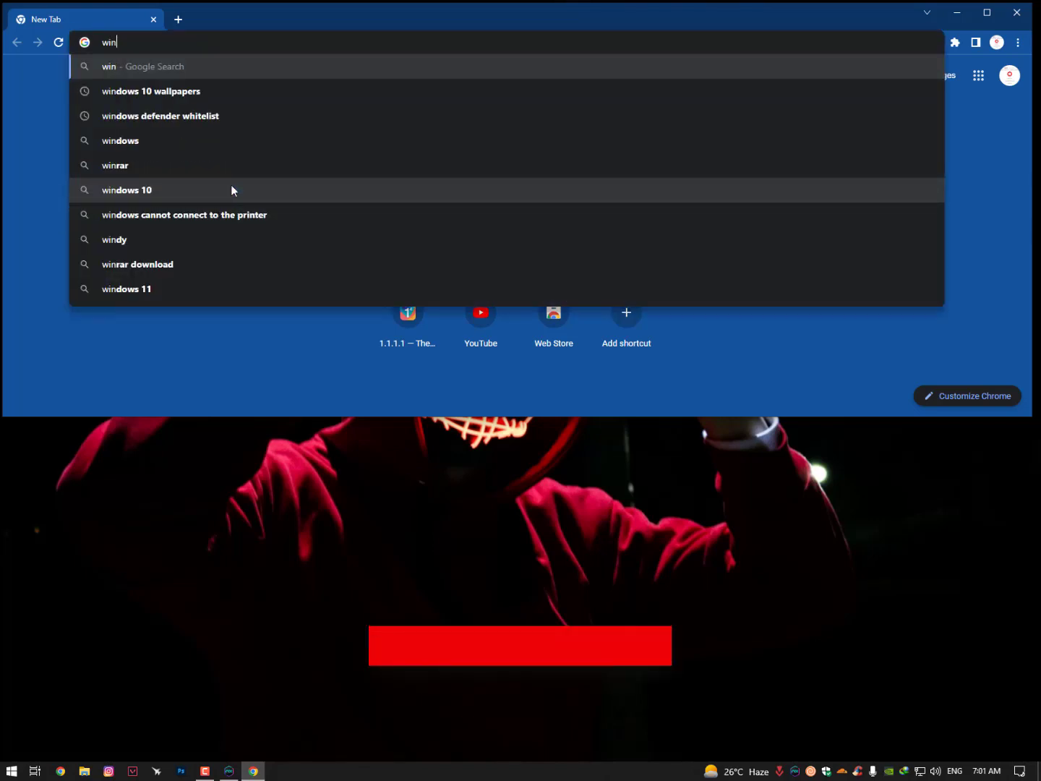
{"action": "key", "text": "ctrl+a"}
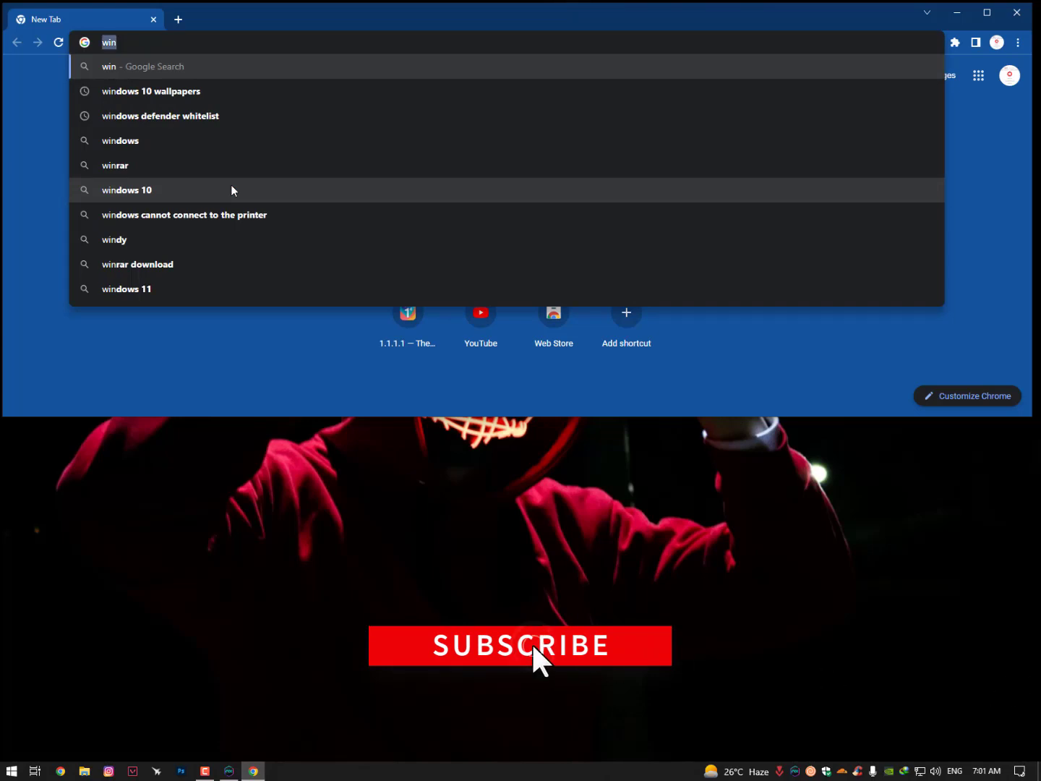
{"action": "type", "text": "whatismy"}
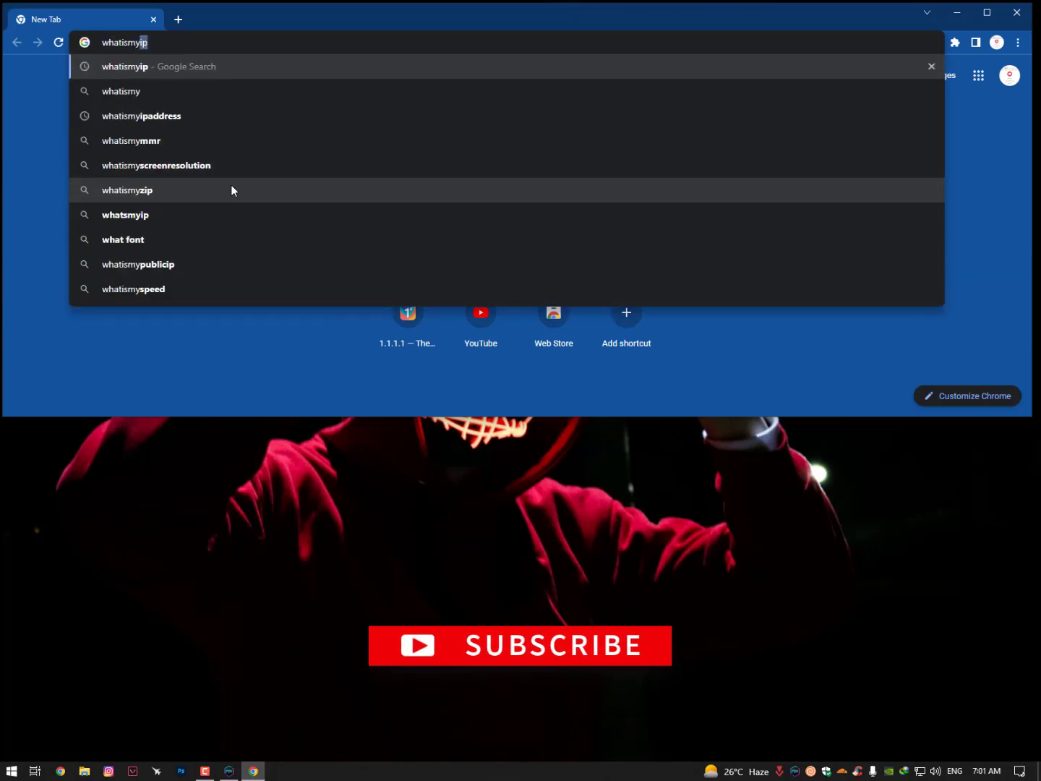
{"action": "type", "text": "ip.com"}
{"action": "key", "text": "Return"}
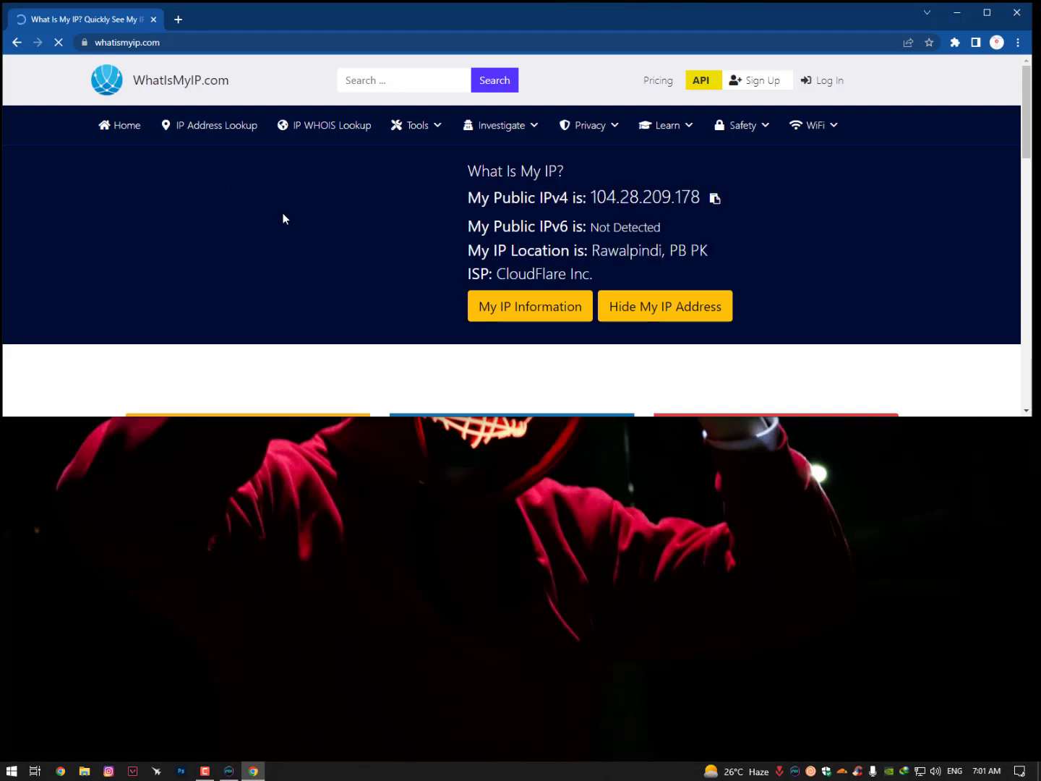
Highlight the ISP line showing CloudFlare Inc. on WhatIsMyIP.com
{"action": "left_click_drag", "start_coordinate": [592, 280], "coordinate": [506, 281]}
{"action": "double_click", "coordinate": [532, 281]}
{"action": "double_click", "coordinate": [479, 281]}
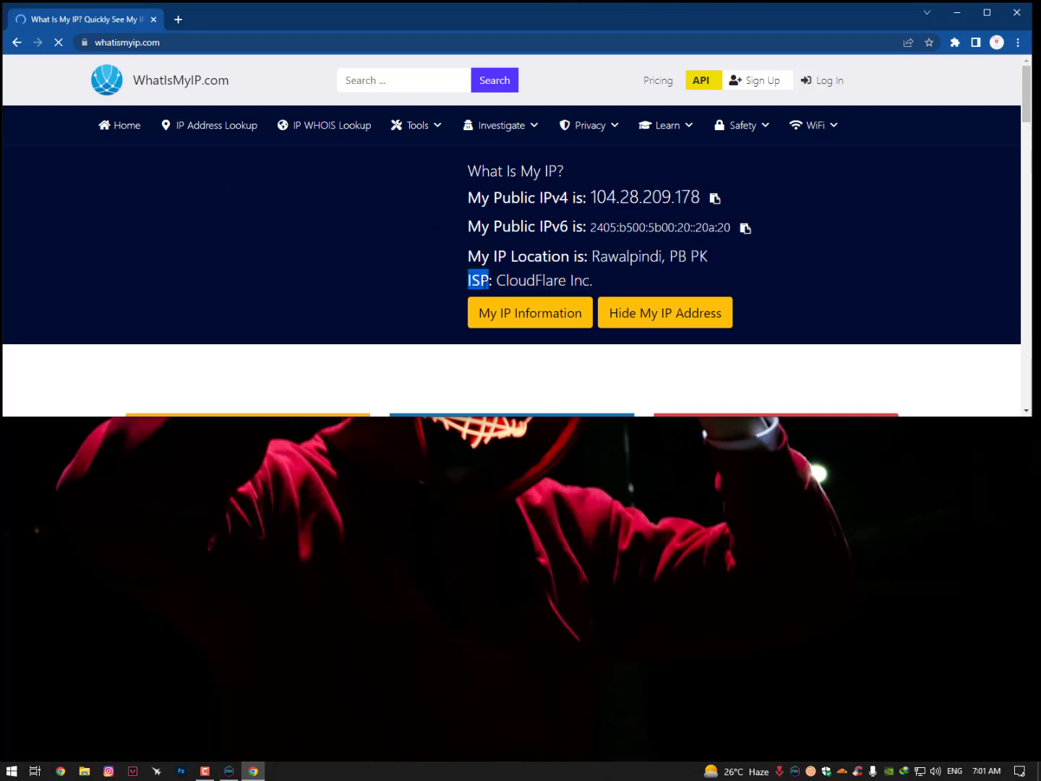
{"action": "left_click_drag", "start_coordinate": [469, 281], "coordinate": [497, 281]}
{"action": "left_click", "coordinate": [590, 280]}
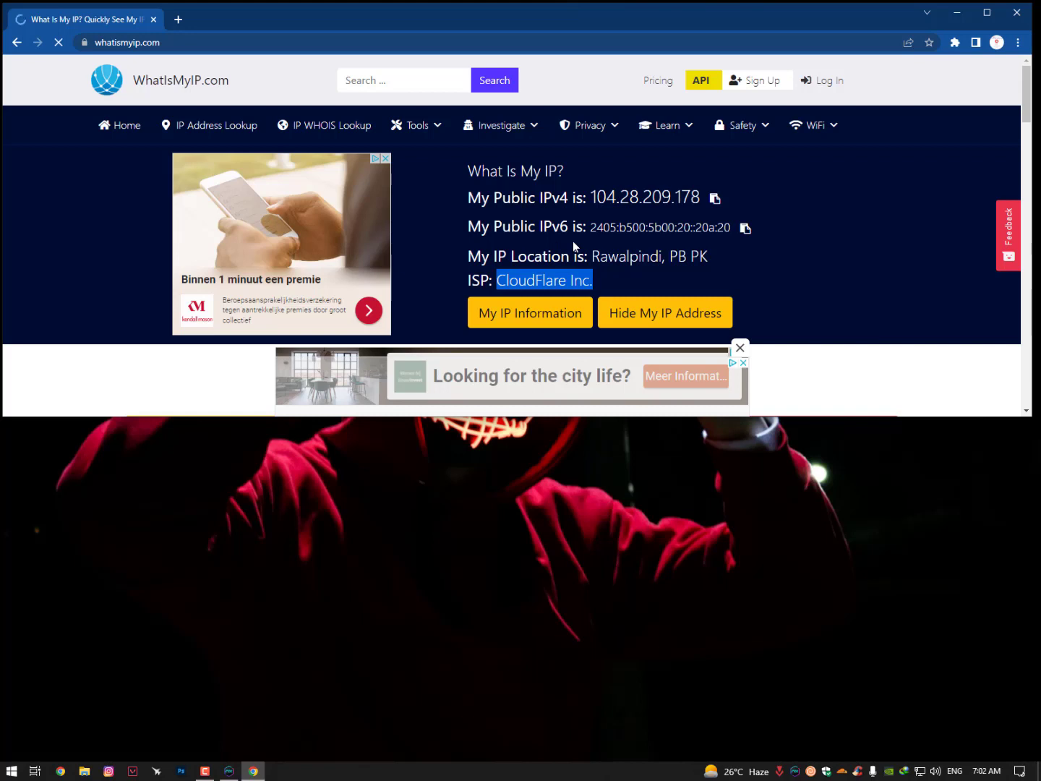
{"action": "triple_click", "coordinate": [536, 281]}
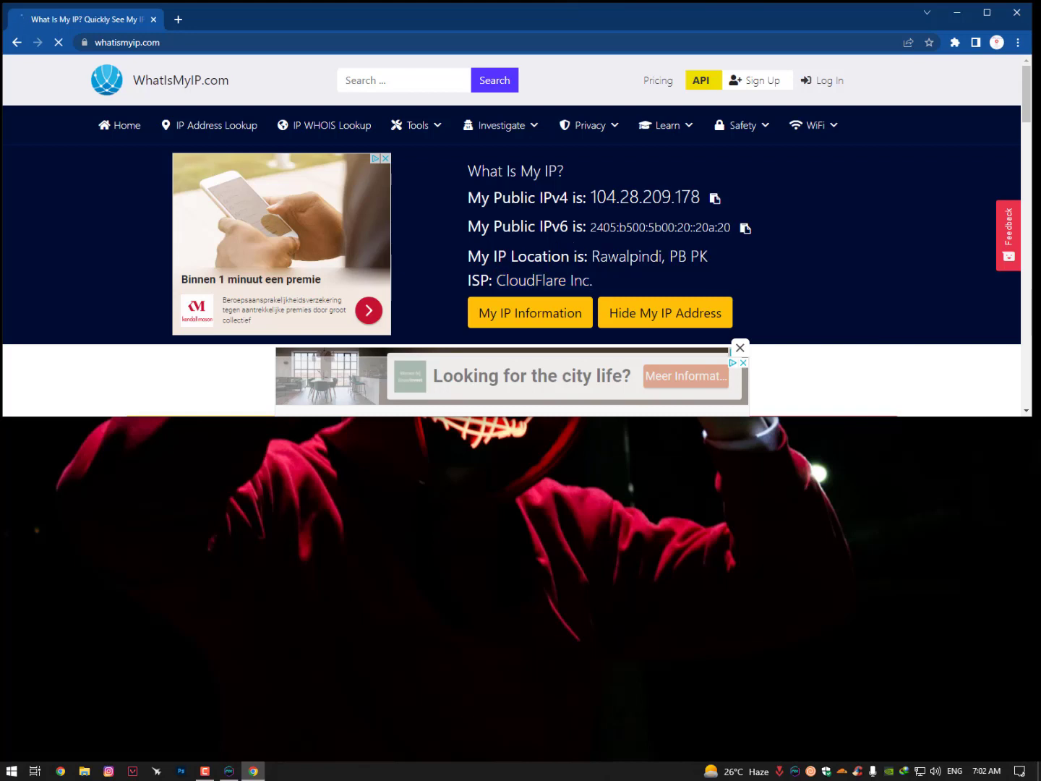
{"action": "left_click", "coordinate": [622, 256]}
Highlight the IP location Rawalpindi, PB PK, then the CloudFlare Inc. ISP again
{"action": "left_click_drag", "start_coordinate": [592, 255], "coordinate": [729, 253]}
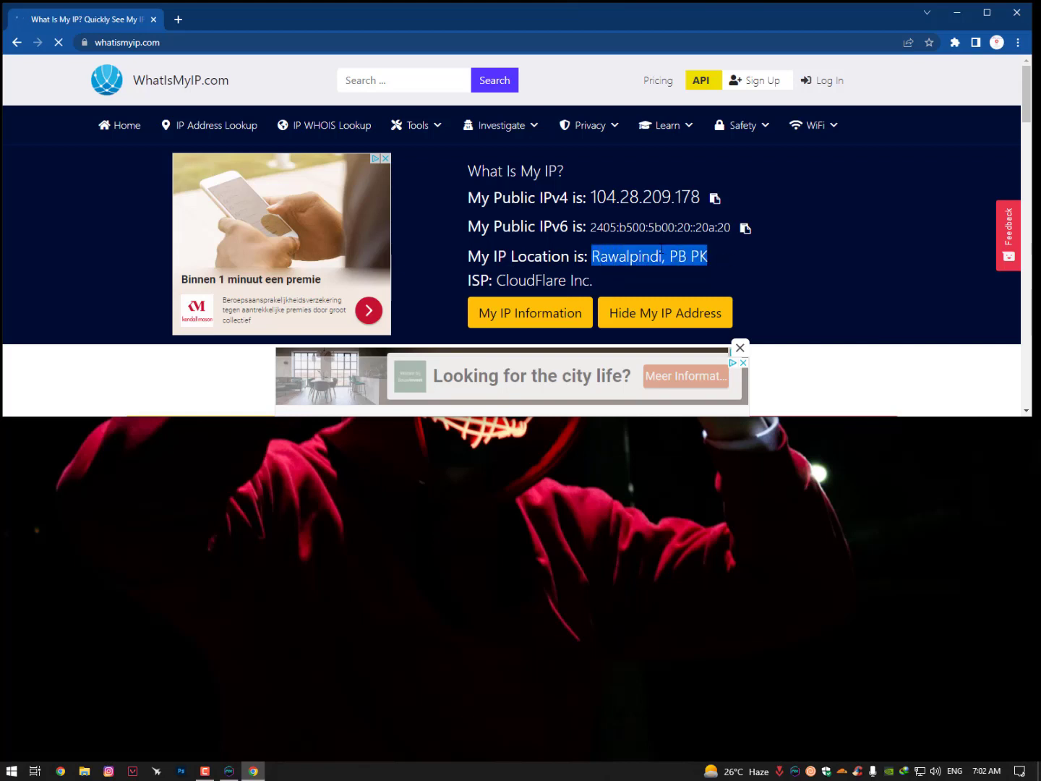
{"action": "left_click", "coordinate": [653, 256]}
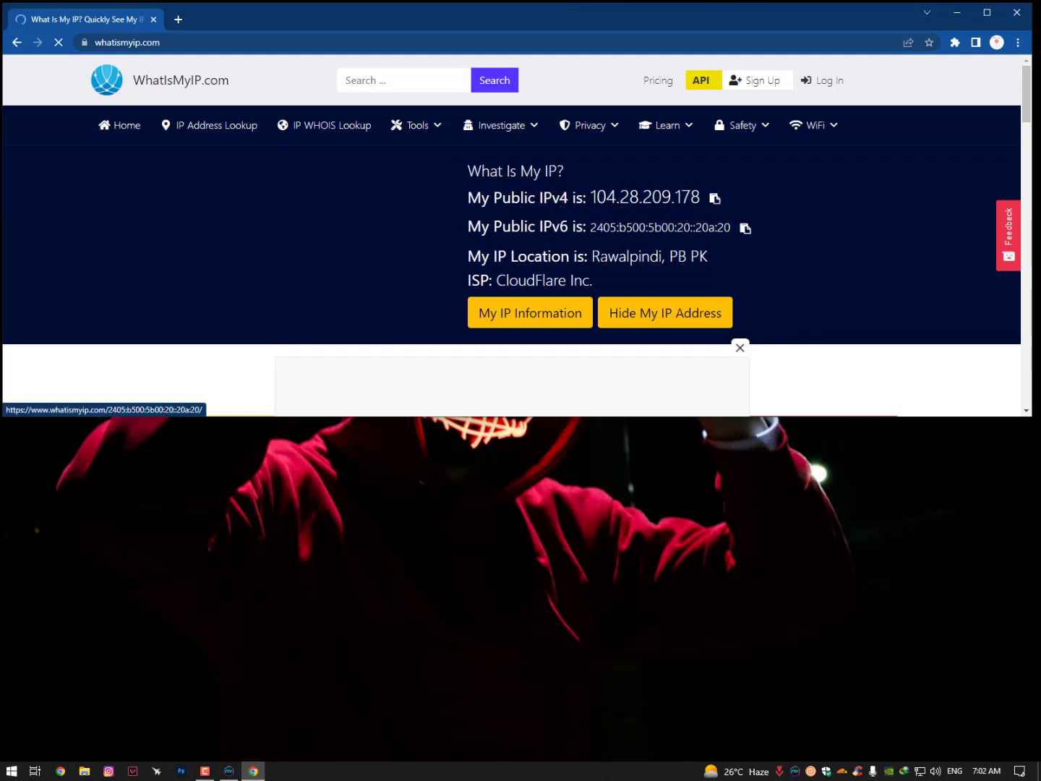
{"action": "left_click_drag", "start_coordinate": [591, 256], "coordinate": [705, 256]}
{"action": "left_click", "coordinate": [707, 256]}
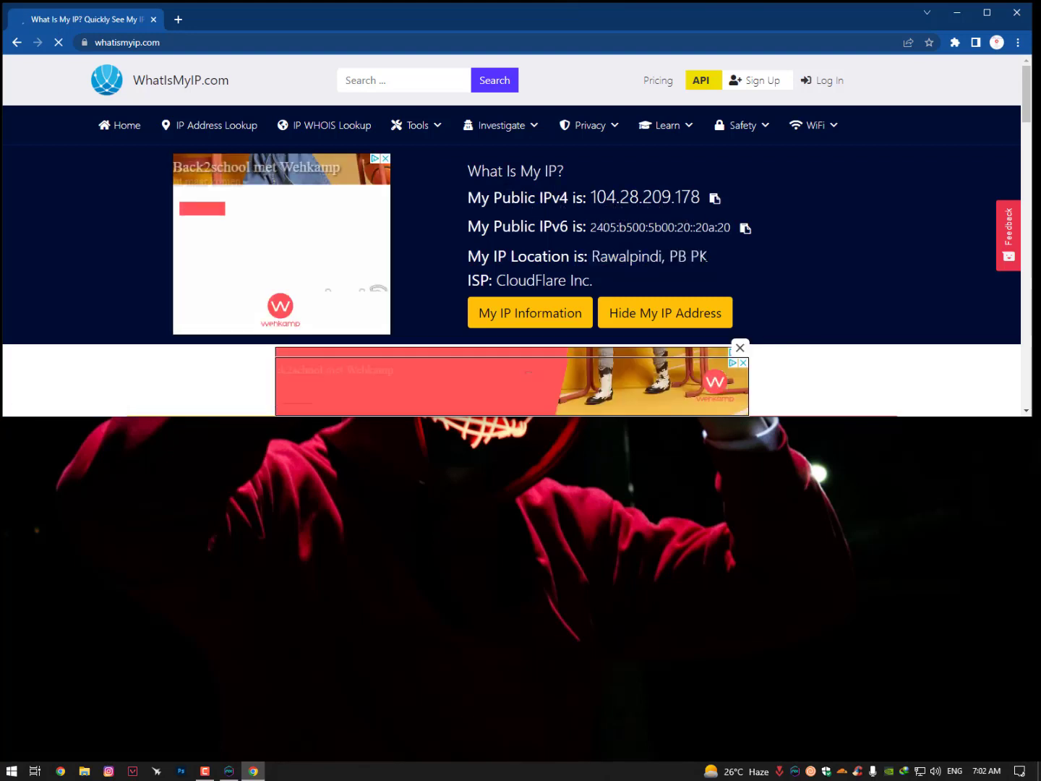
{"action": "left_click_drag", "start_coordinate": [497, 280], "coordinate": [610, 279]}
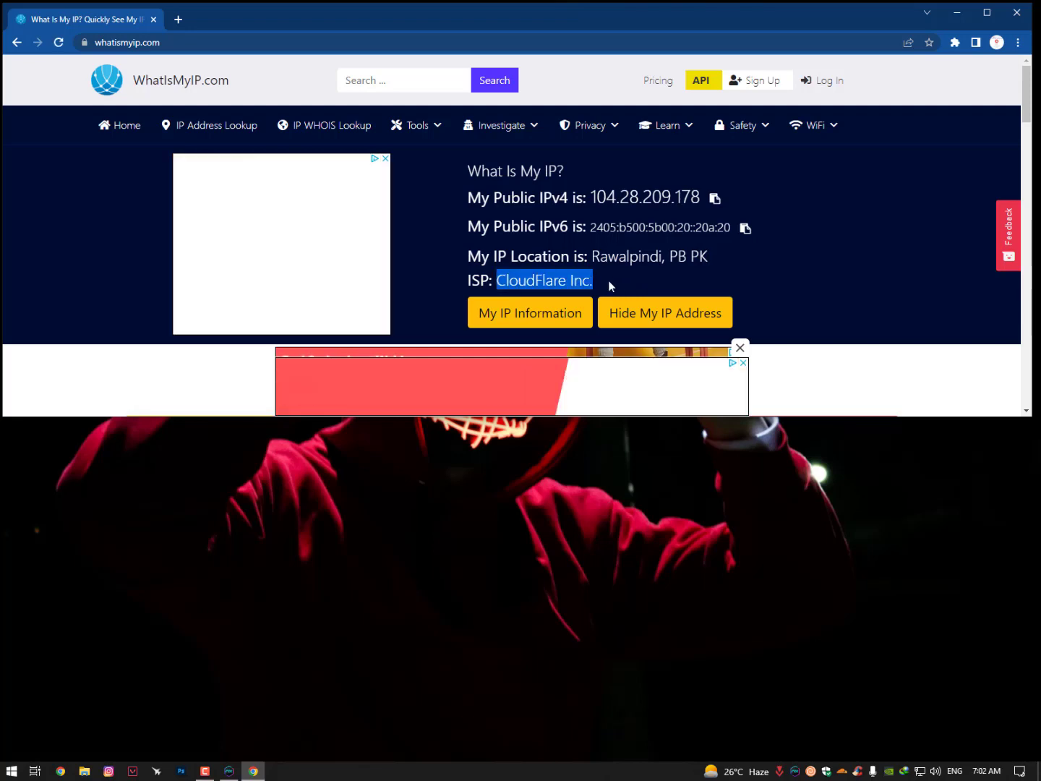
{"action": "left_click", "coordinate": [611, 286]}
{"action": "left_click_drag", "start_coordinate": [497, 281], "coordinate": [617, 276]}
{"action": "scroll", "coordinate": [617, 277], "scroll_direction": "down", "scroll_amount": 3}
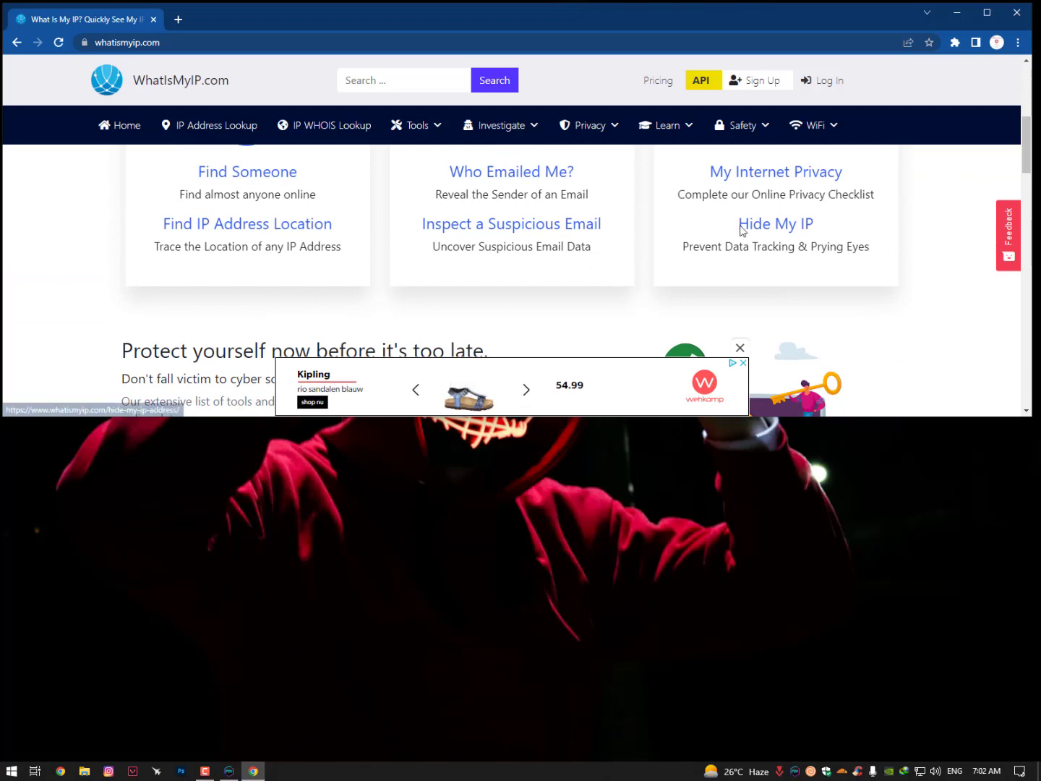
{"action": "scroll", "coordinate": [790, 248], "scroll_direction": "up", "scroll_amount": 3}
Close Chrome and launch AmanVPN from the Start menu's Recently added list
{"action": "left_click", "coordinate": [1017, 13]}
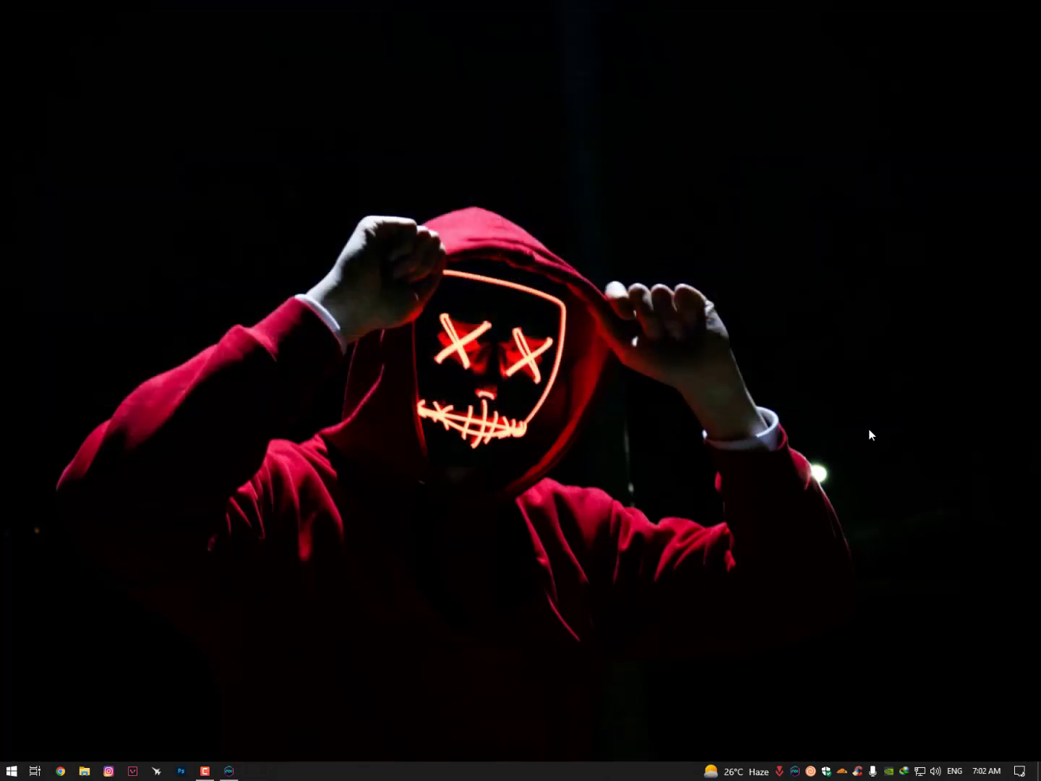
{"action": "left_click", "coordinate": [11, 771]}
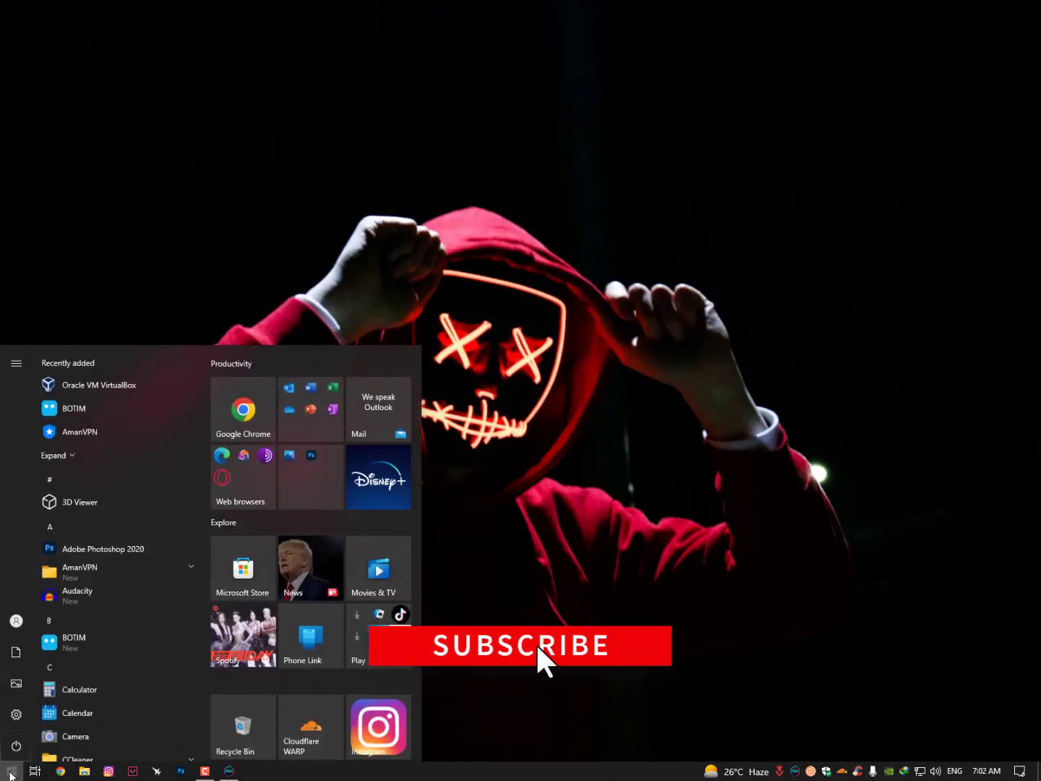
{"action": "left_click", "coordinate": [138, 429]}
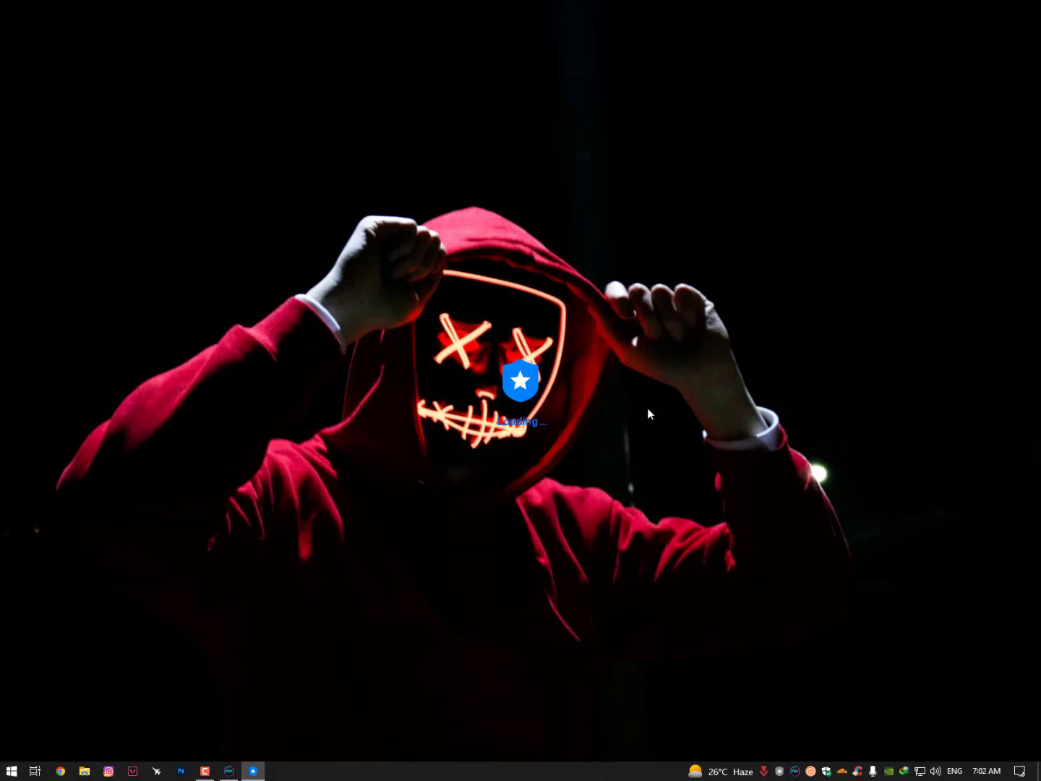
Skip the Bind email? prompt in Aman VPN and drag its window higher up the screen
{"action": "left_click", "coordinate": [511, 217]}
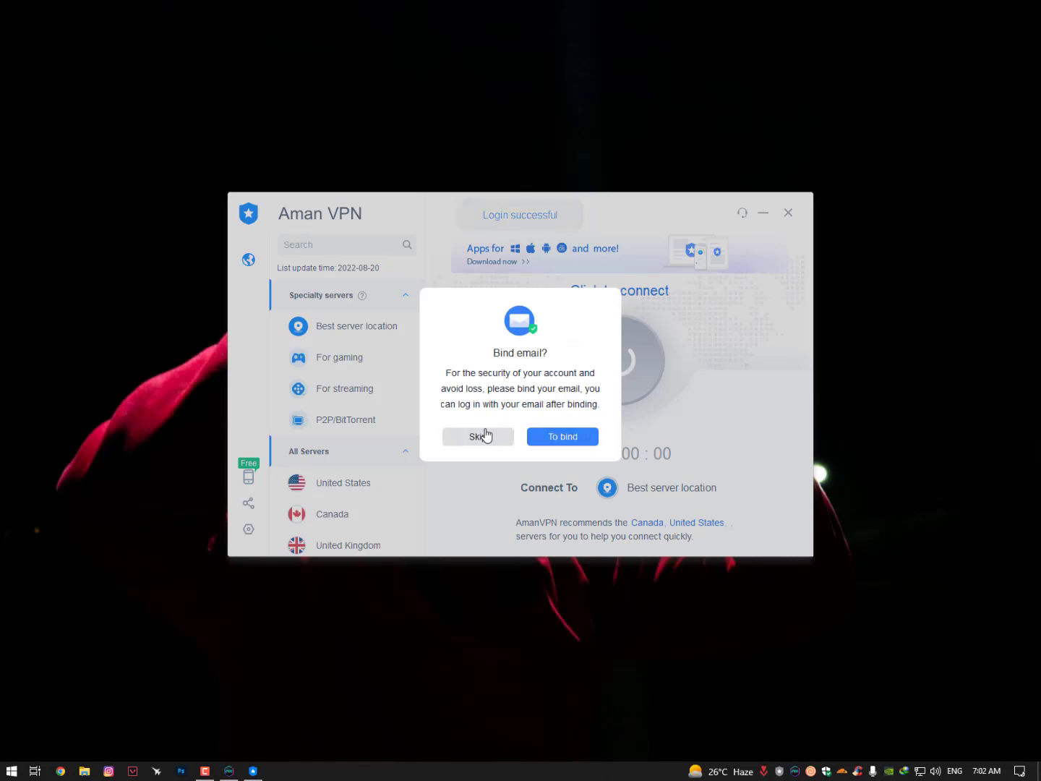
{"action": "left_click", "coordinate": [478, 437]}
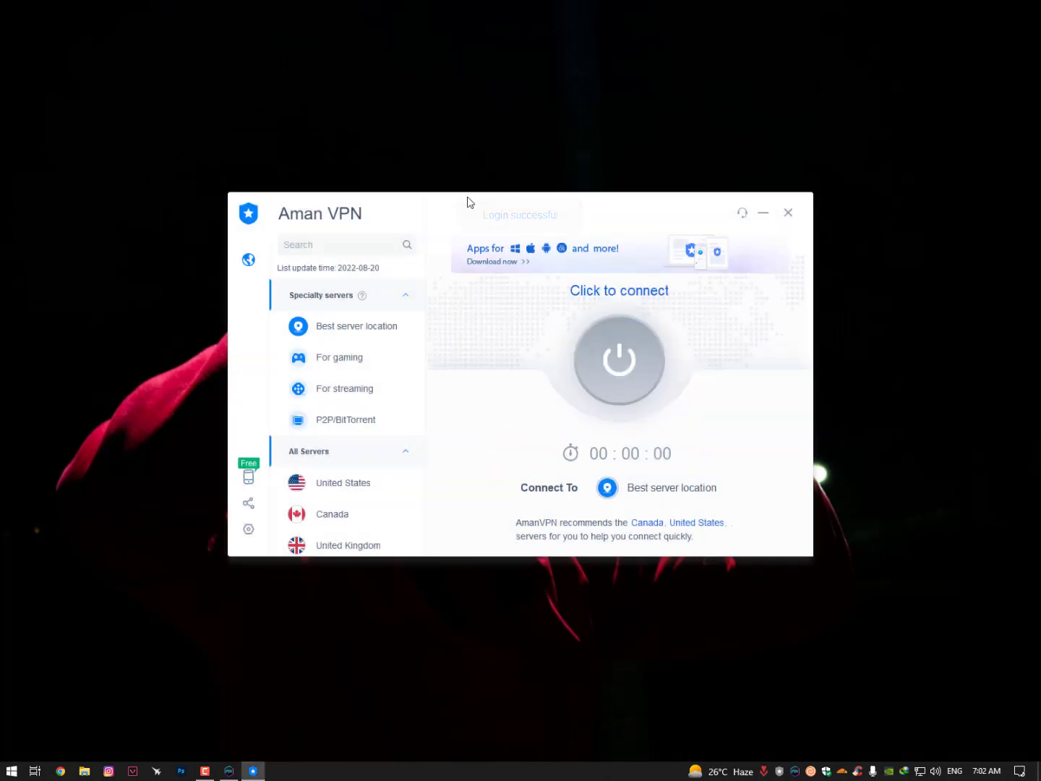
{"action": "left_click_drag", "start_coordinate": [467, 202], "coordinate": [472, 75]}
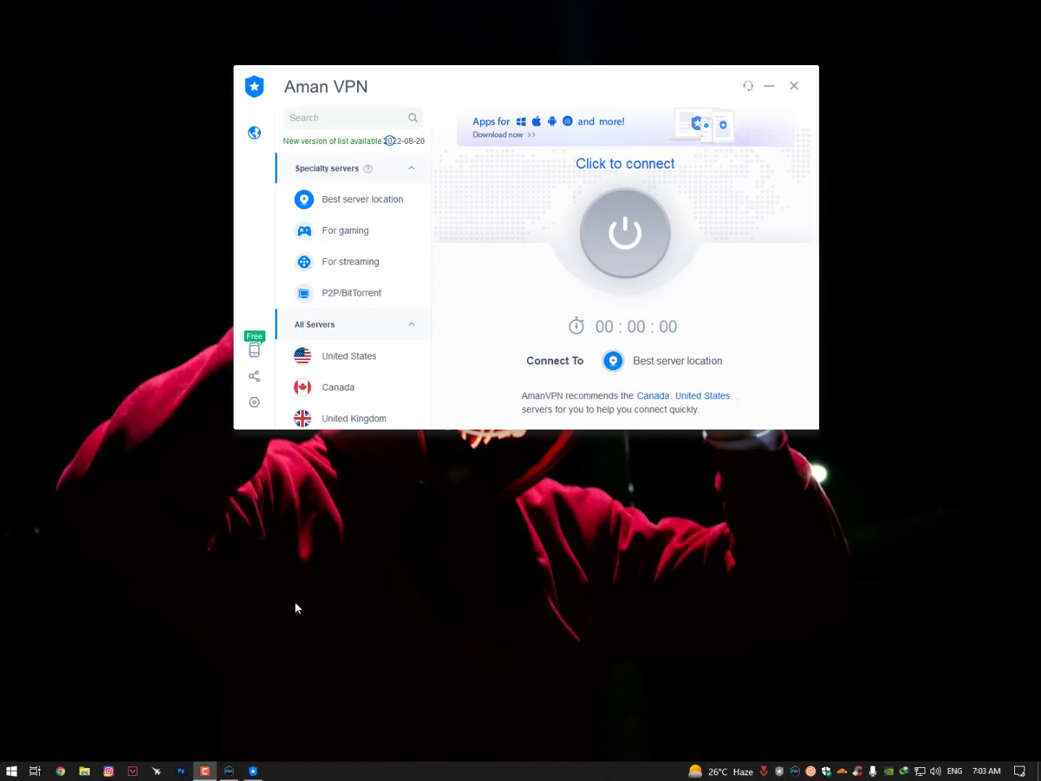
{"action": "left_click", "coordinate": [448, 231]}
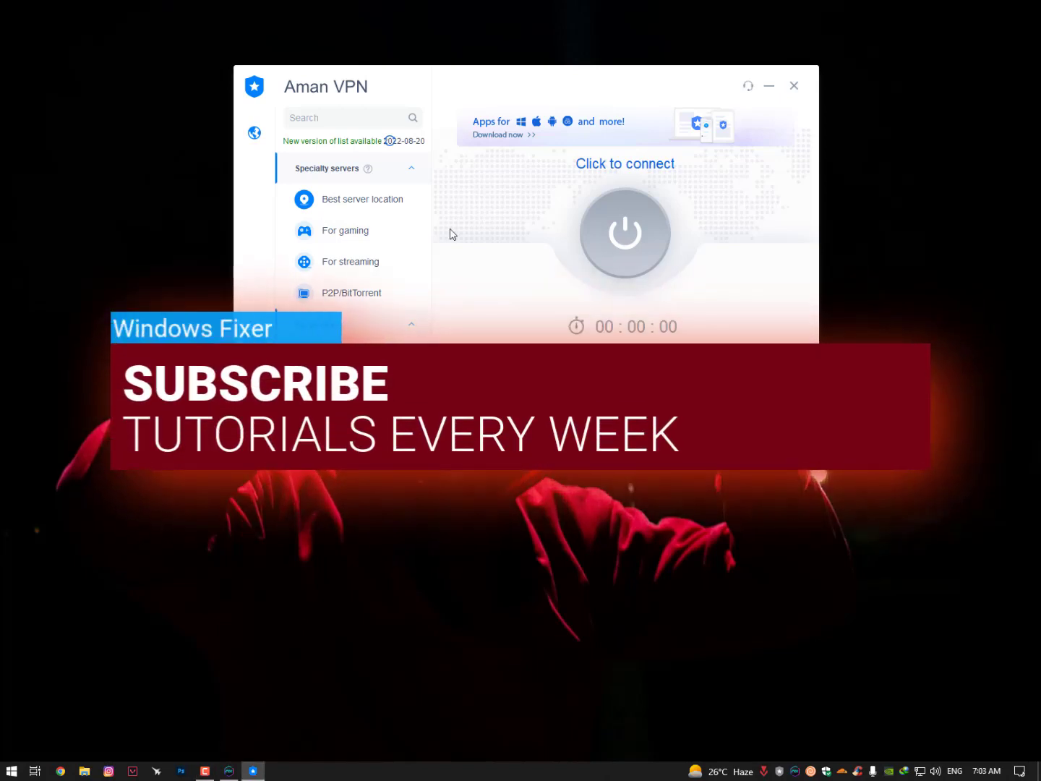